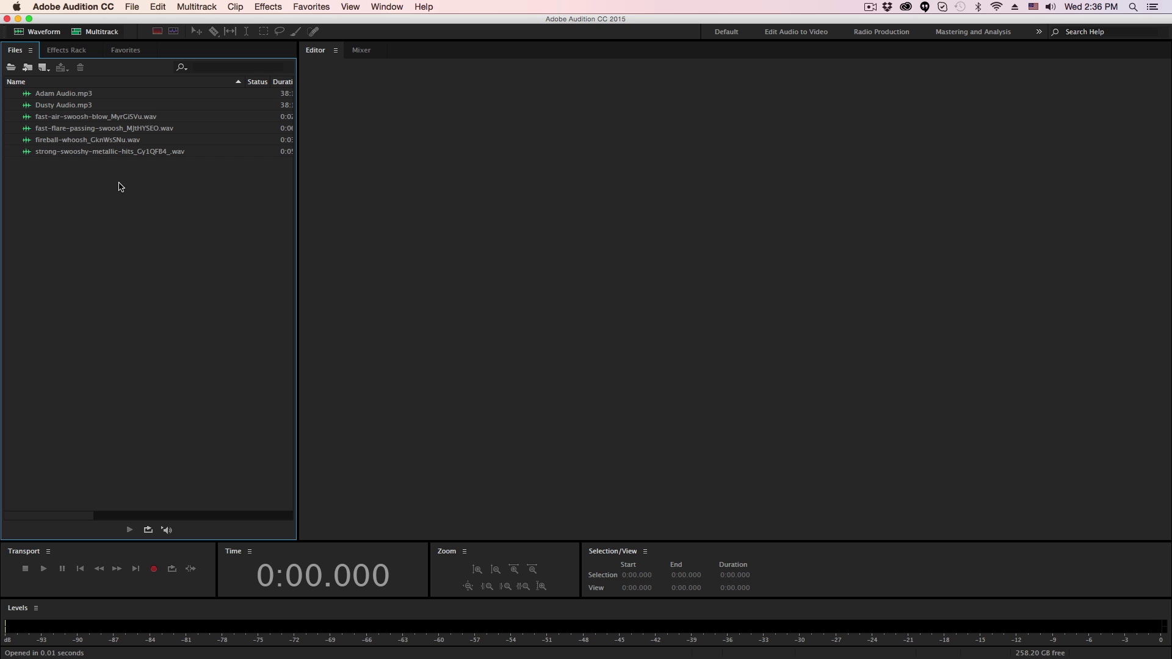
Create a new multitrack session named 'Name' with a Stereo master.
click(132, 6)
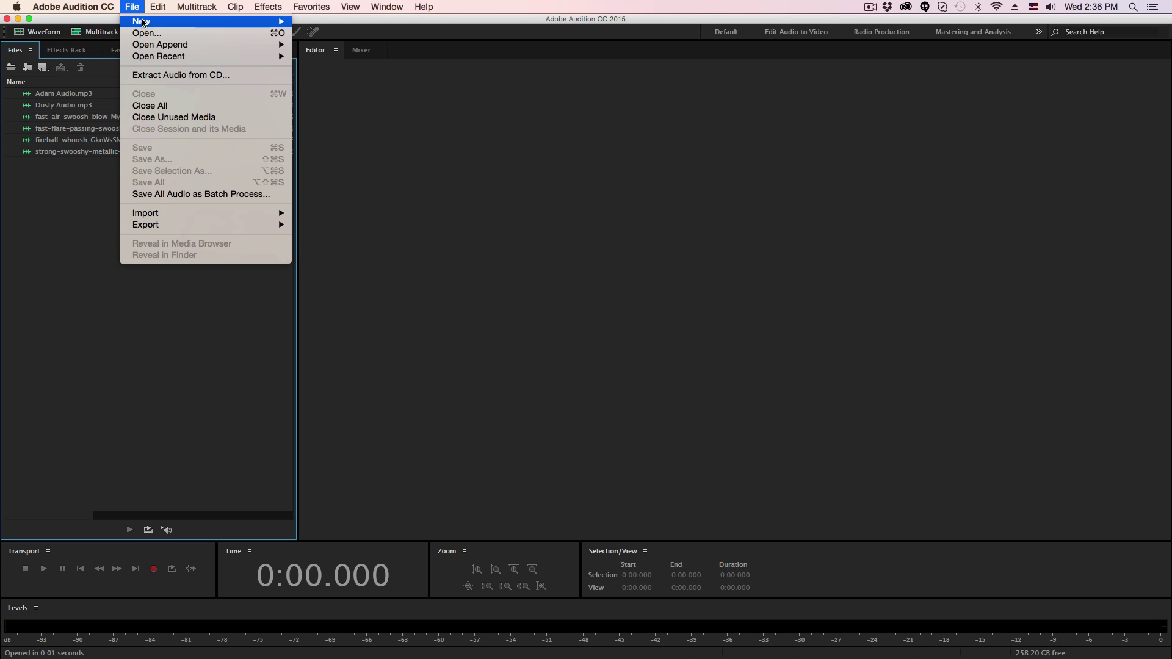
mouse_move(149, 24)
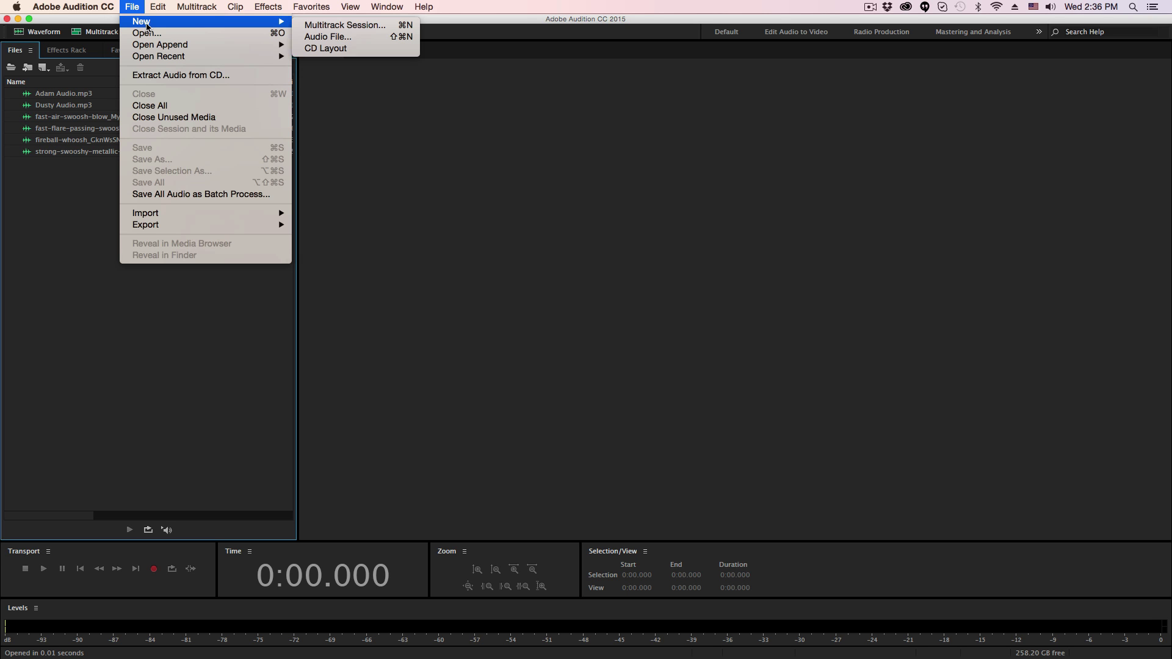
click(330, 26)
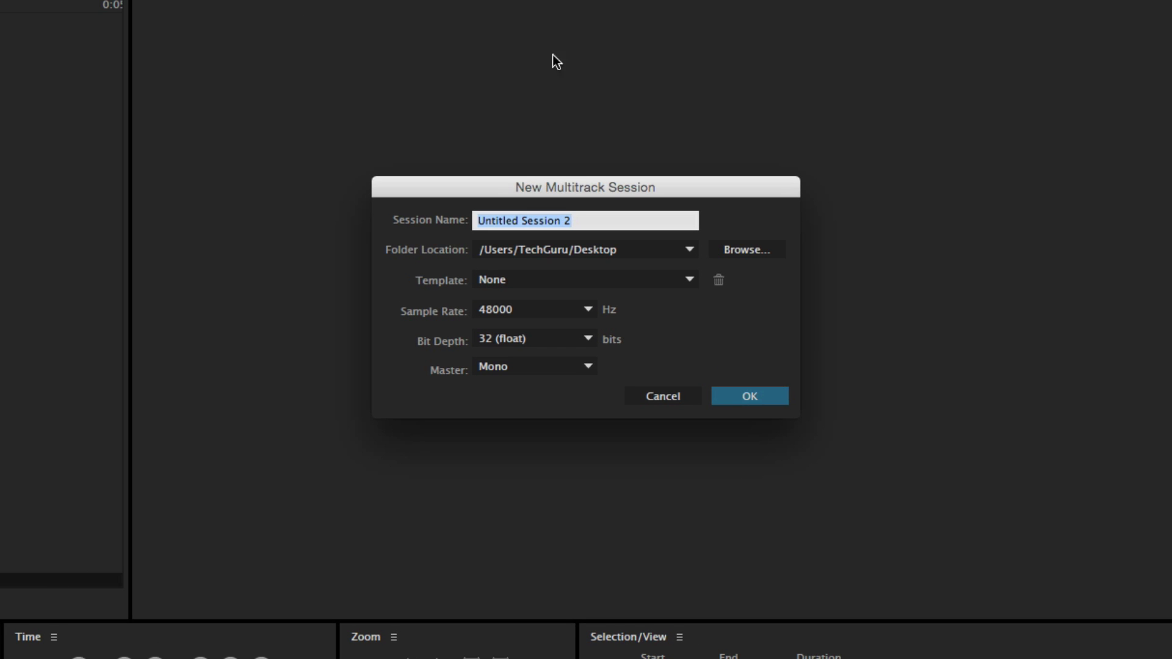
text(Name)
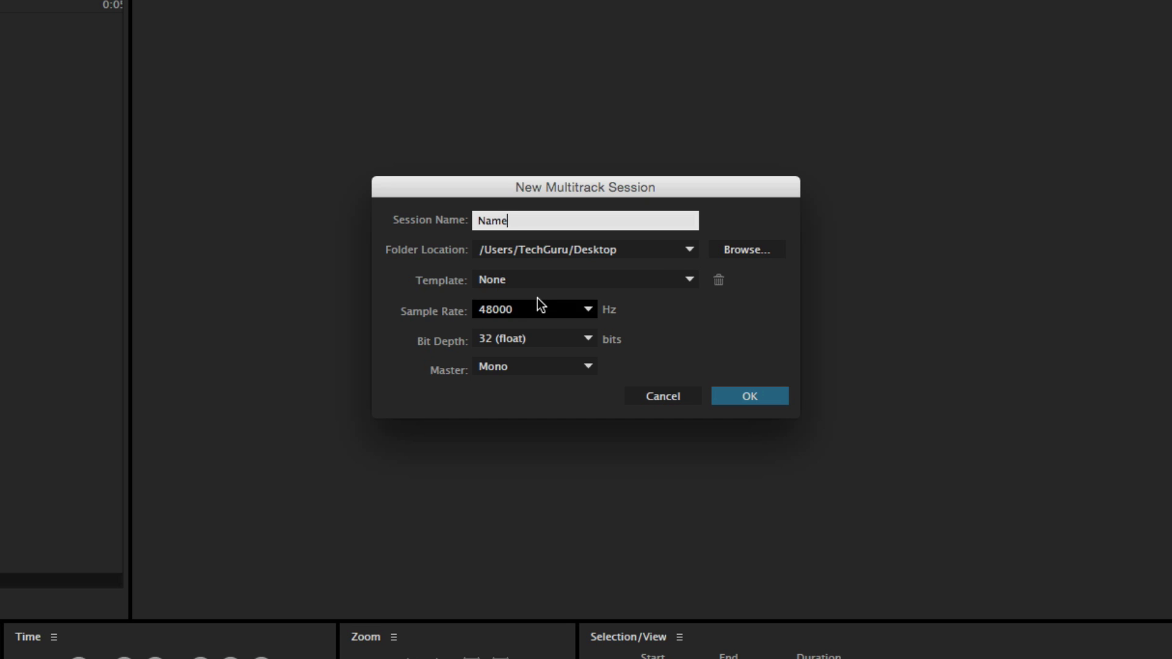
click(589, 367)
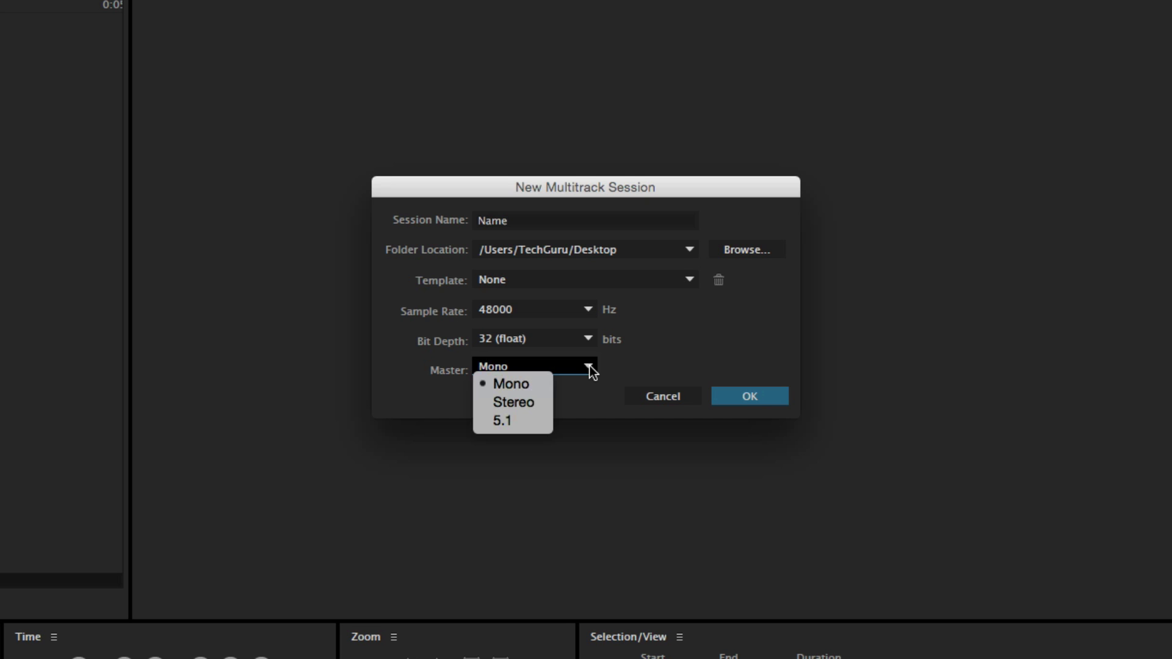
click(531, 405)
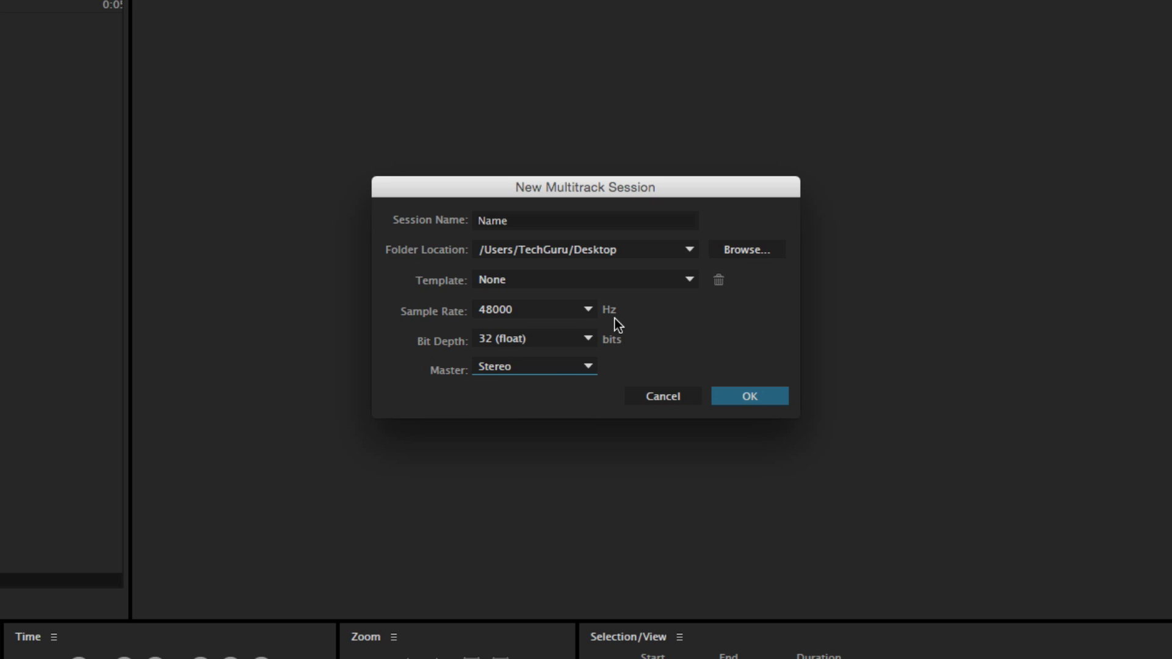
click(738, 398)
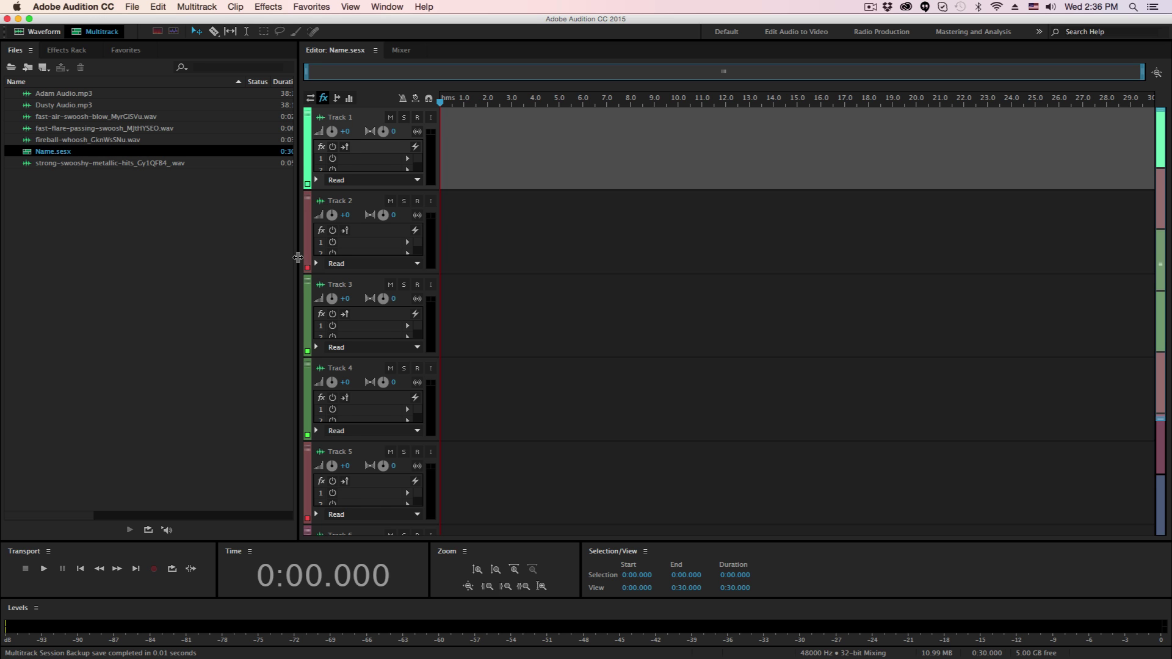
Narrow the Files panel, preview Dusty Audio.mp3, then reopen Name.sesx.
drag(297, 257, 198, 254)
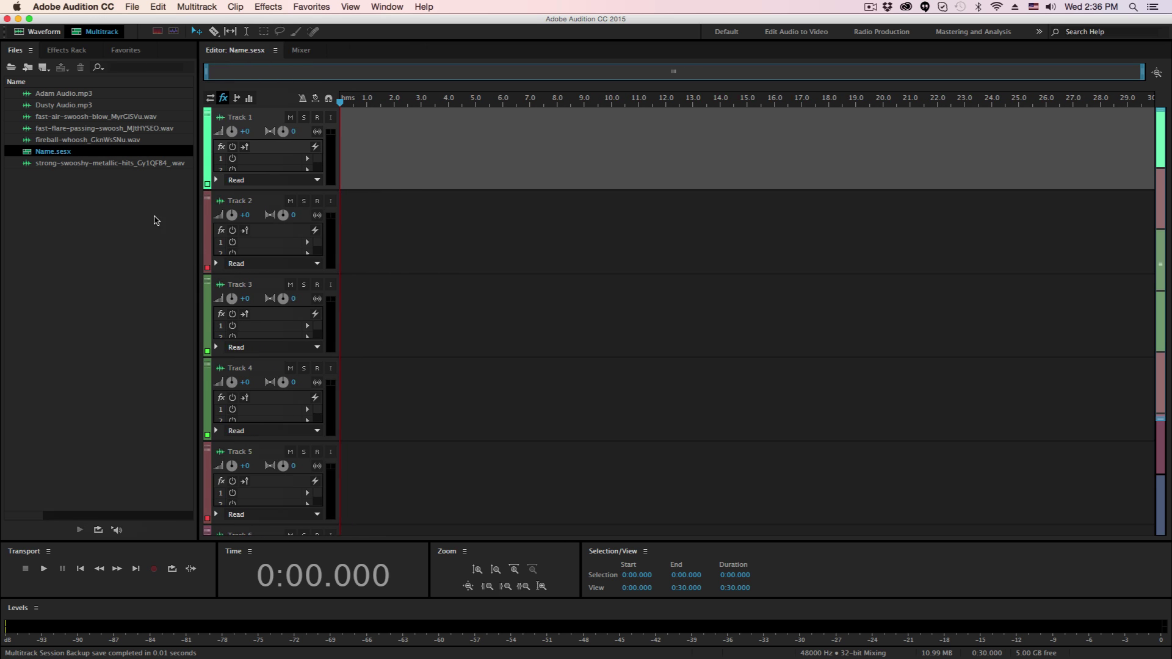
double_click(61, 107)
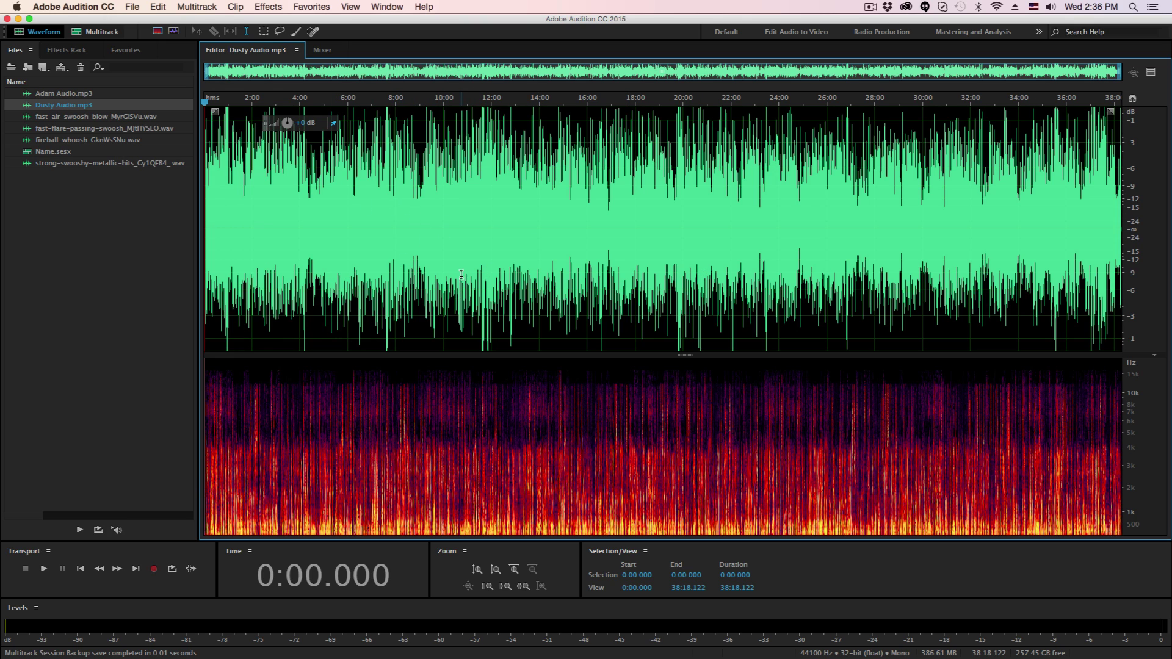
double_click(54, 152)
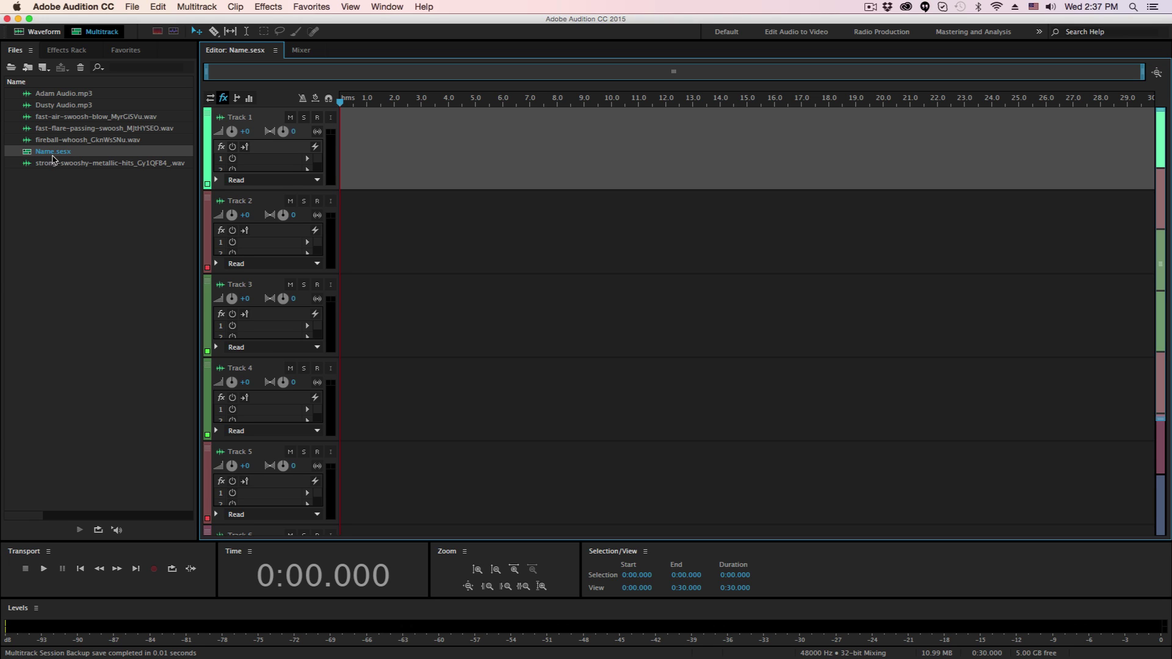
Place Adam Audio.mp3 on Track 1 and colour that track magenta.
drag(56, 96, 332, 140)
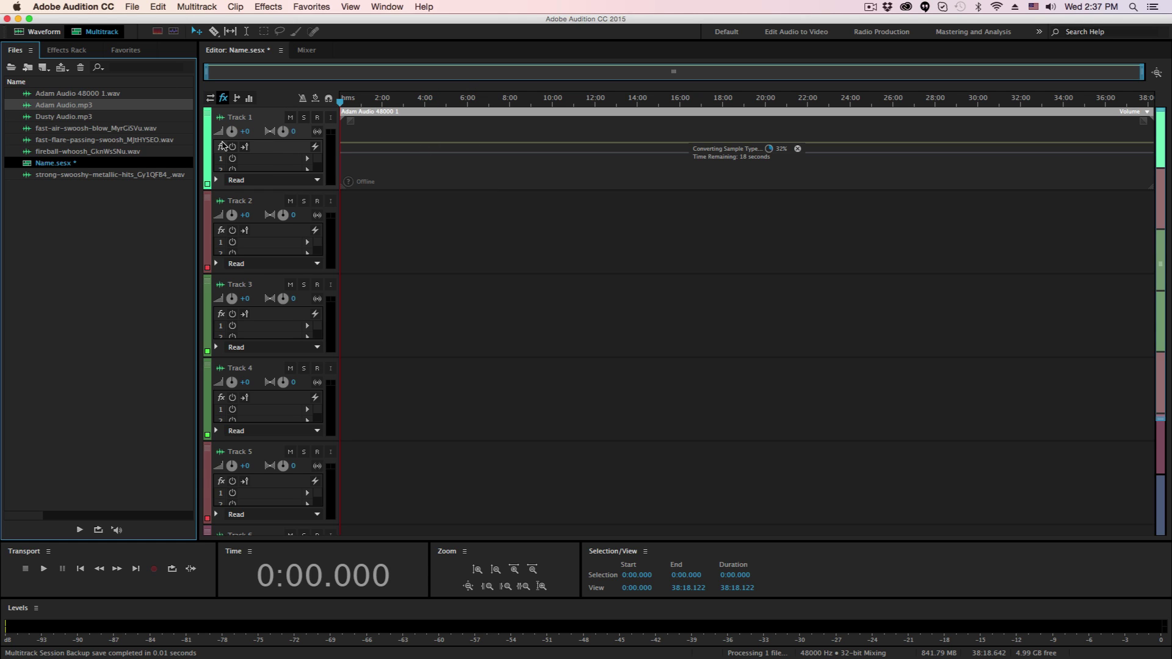
click(207, 184)
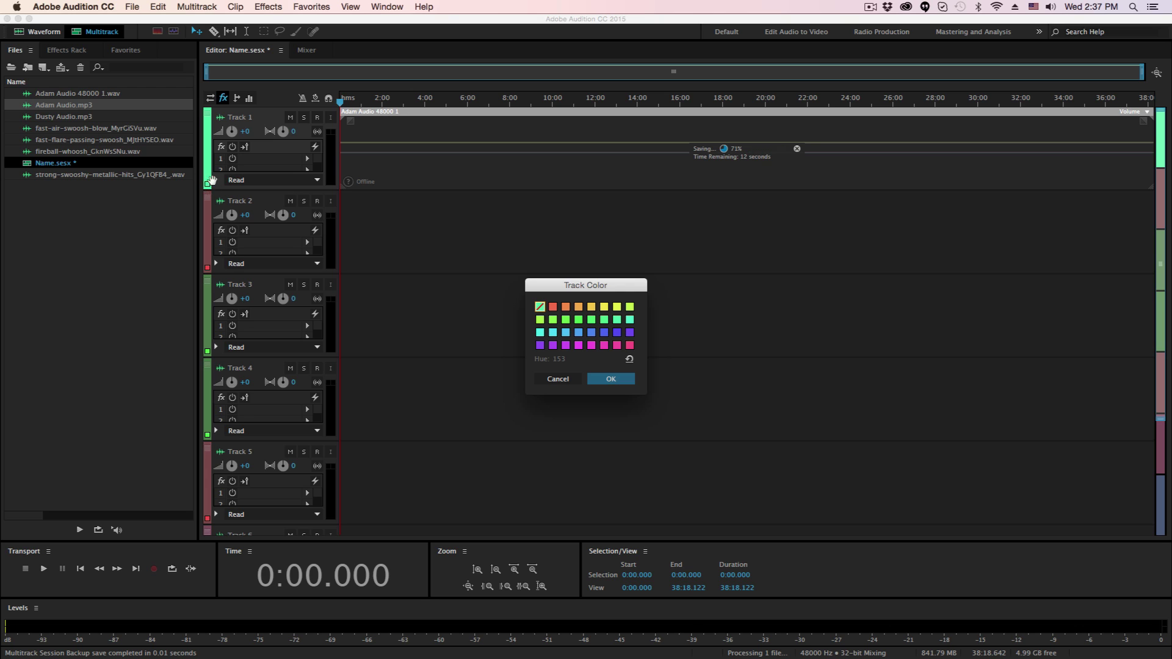
click(592, 333)
click(593, 346)
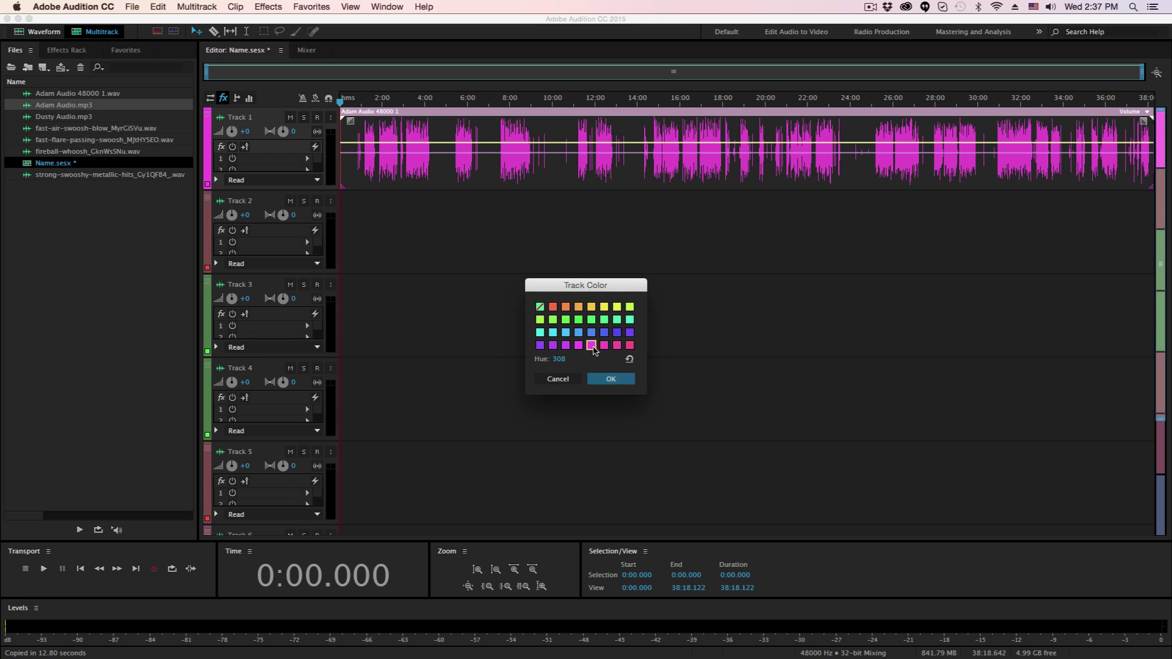
click(611, 379)
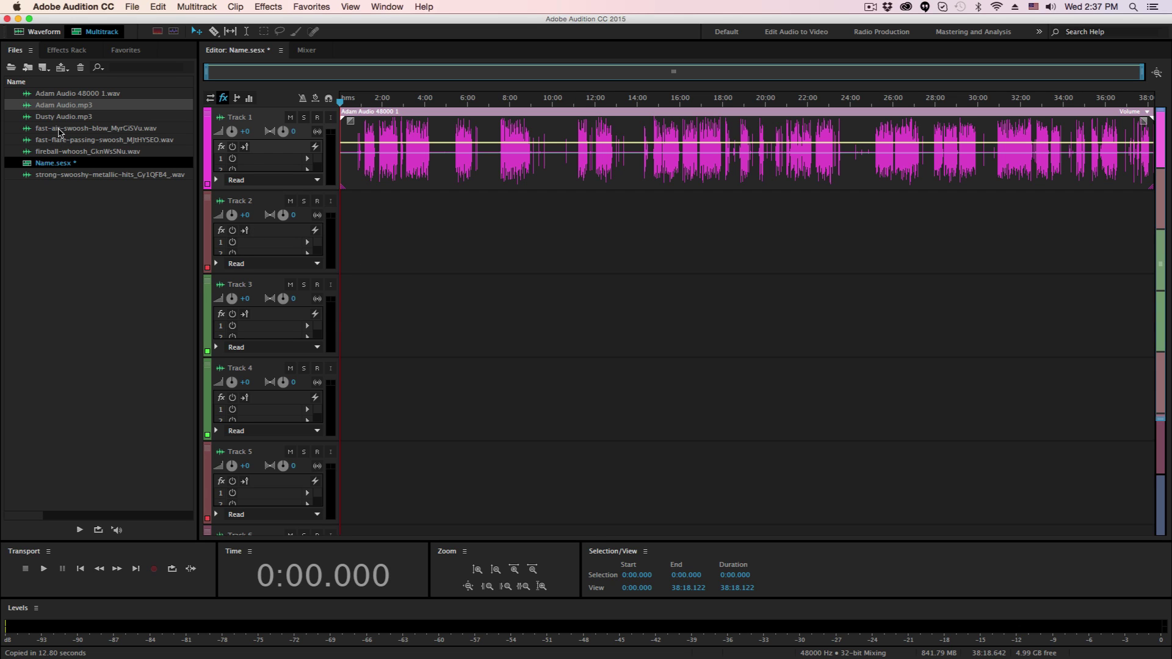
Add the fast-air-swoosh-blow sound to Track 2 and a swoosh clip to Track 3.
drag(59, 131, 427, 230)
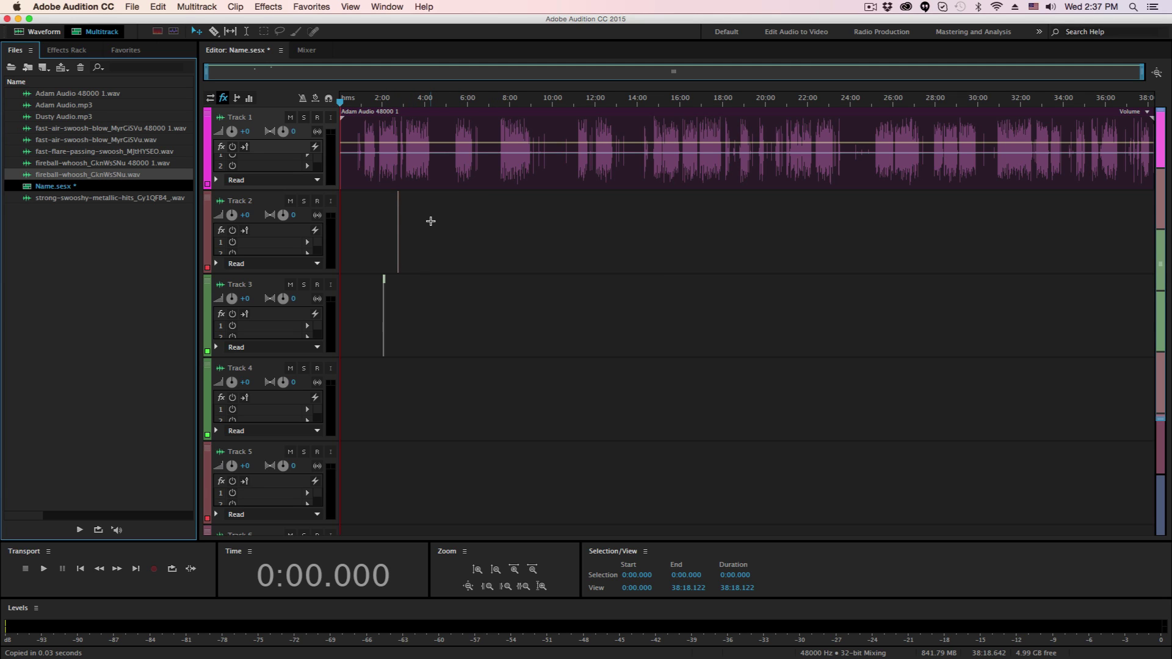
drag(427, 215, 338, 501)
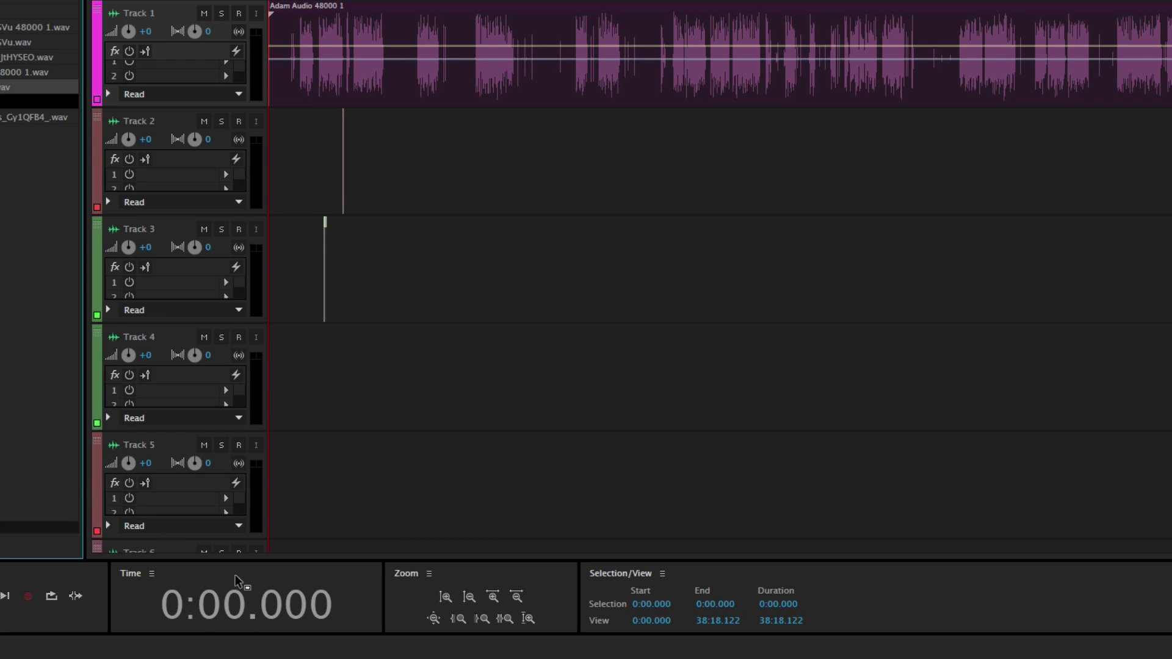
Play the session from the beginning and stop at 0:02.201.
key(space)
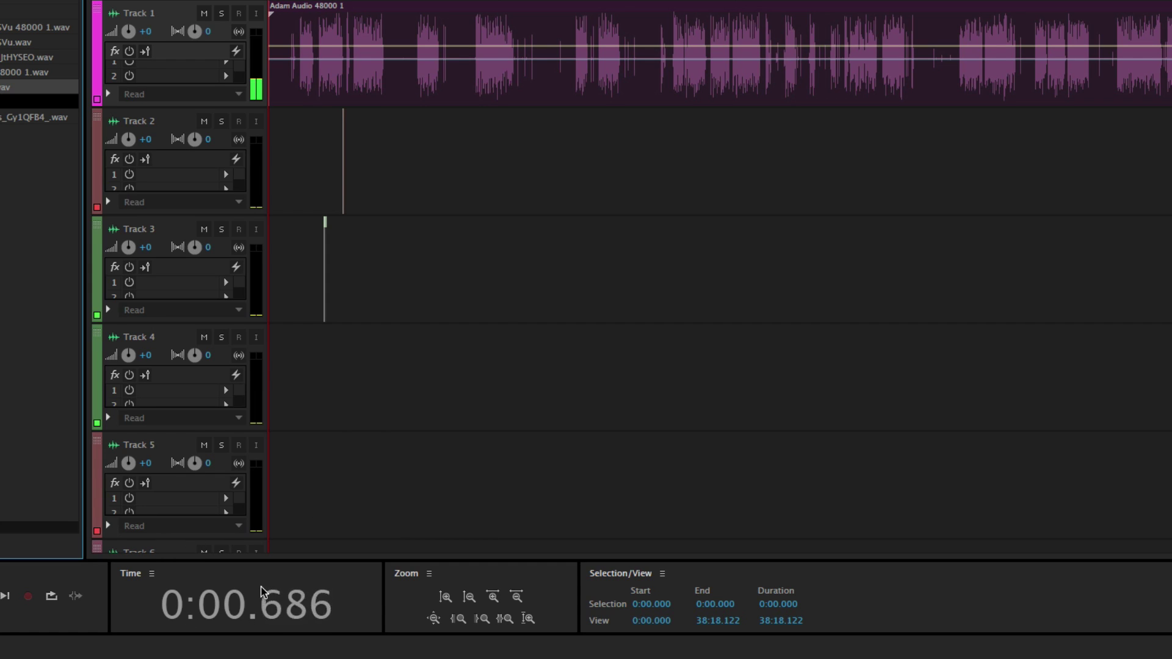
key(space)
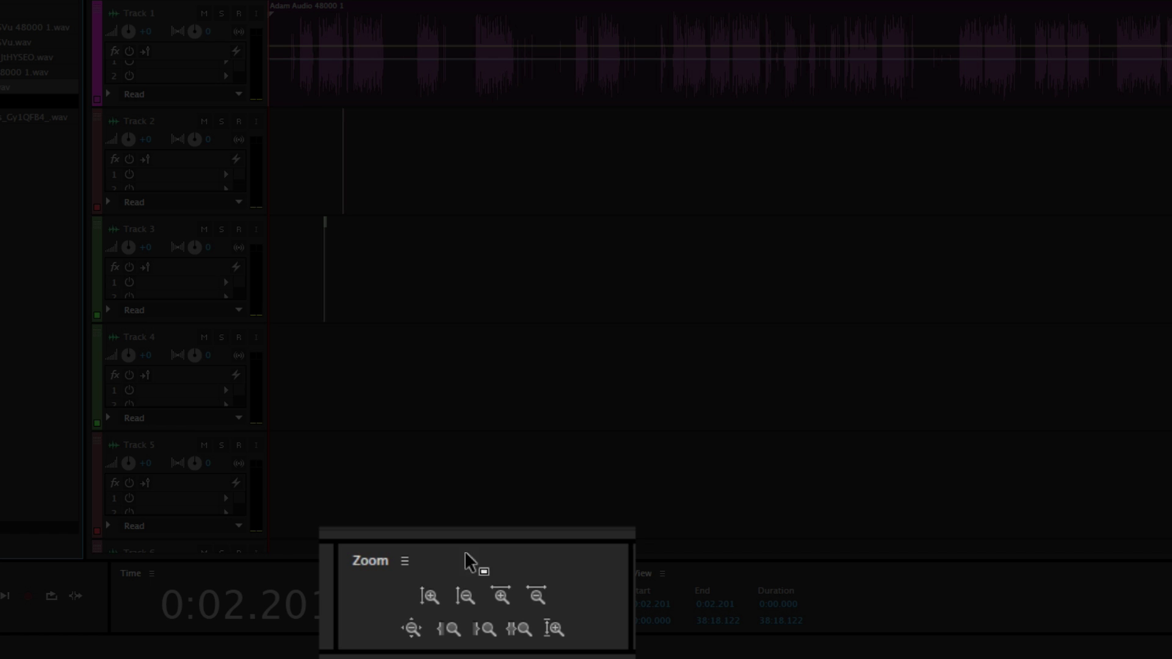
Zoom the timeline in until about 2:39 is visible, keeping all five tracks in view.
click(447, 597)
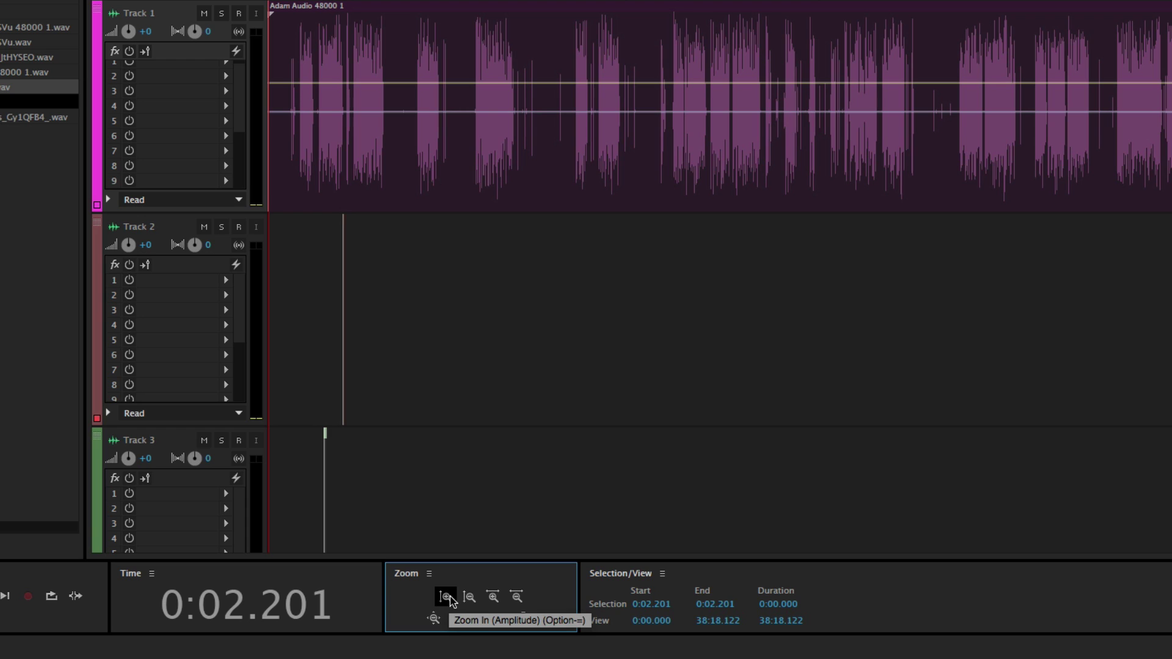
click(468, 599)
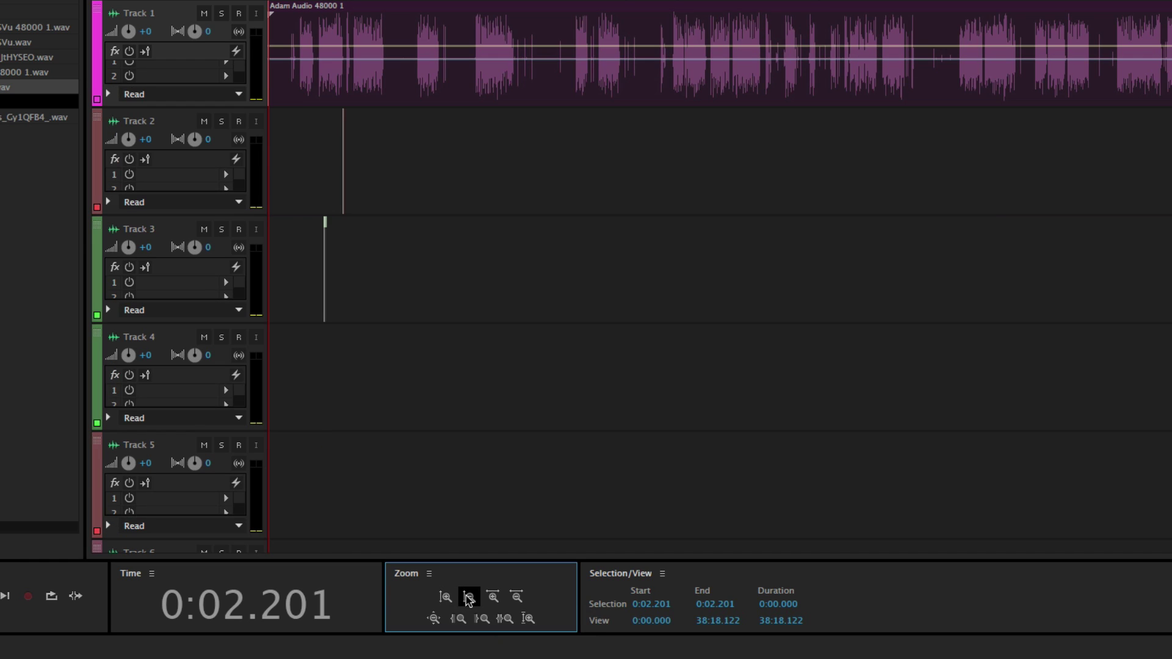
click(494, 598)
click(493, 597)
click(493, 598)
click(494, 598)
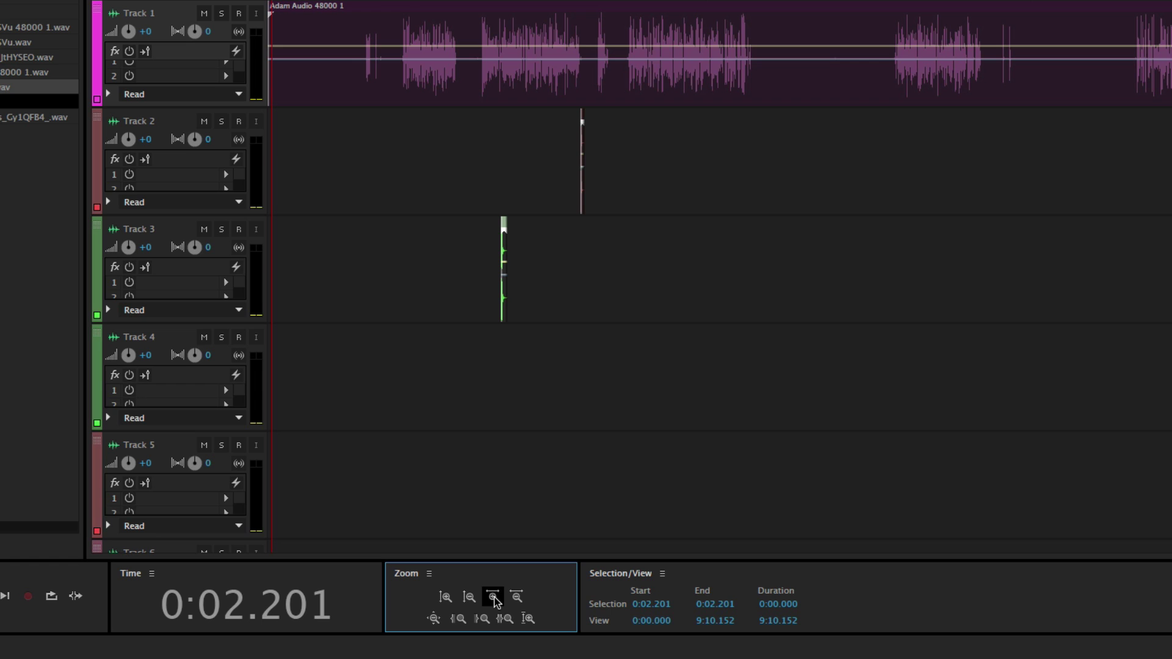
click(493, 598)
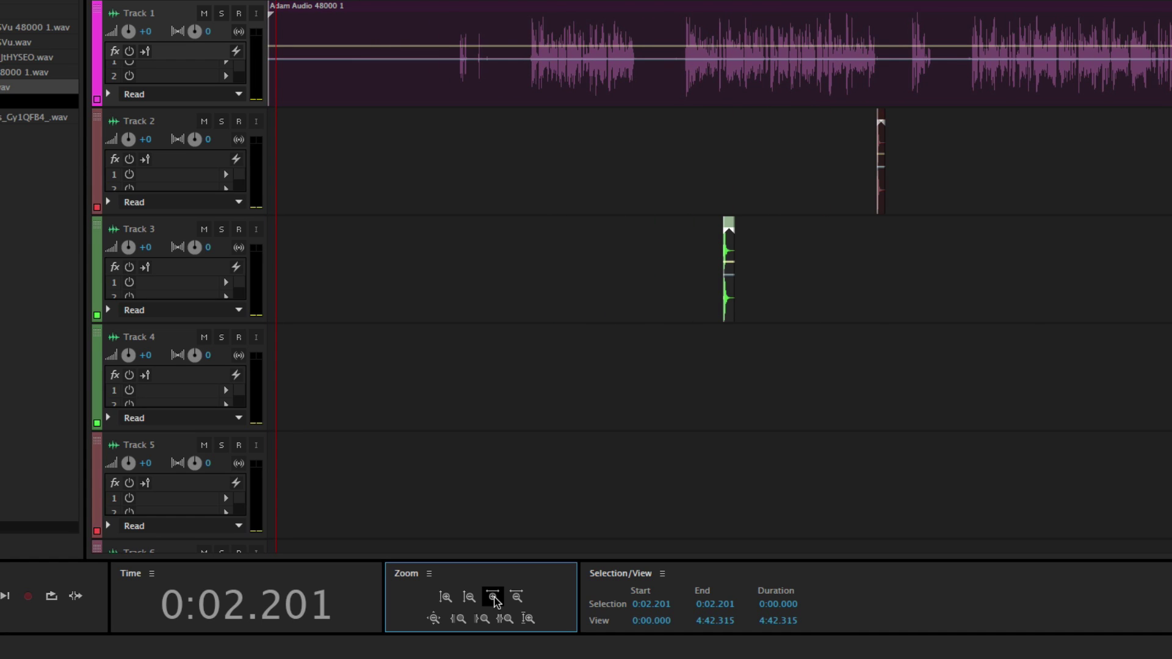
click(494, 598)
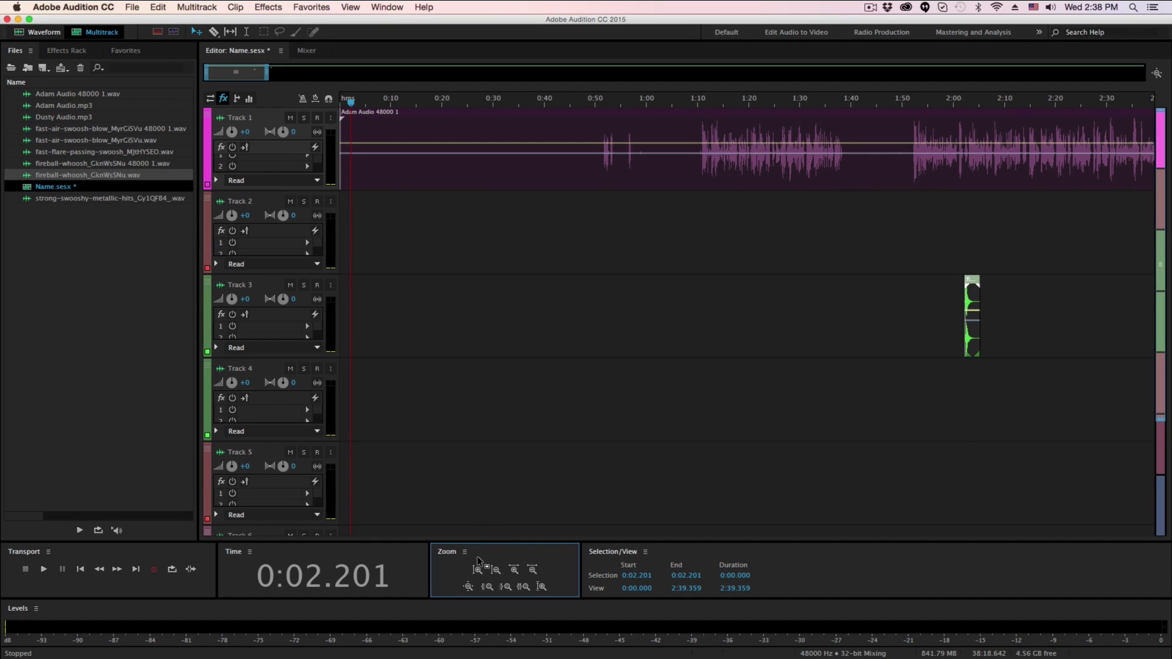
click(478, 569)
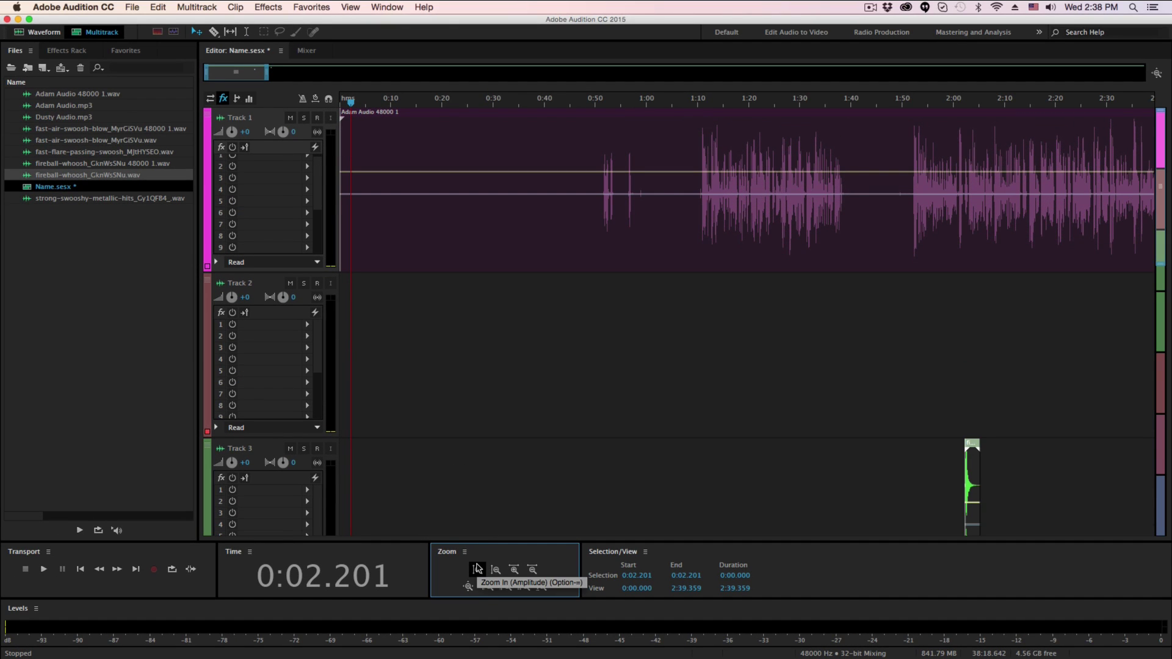
click(495, 570)
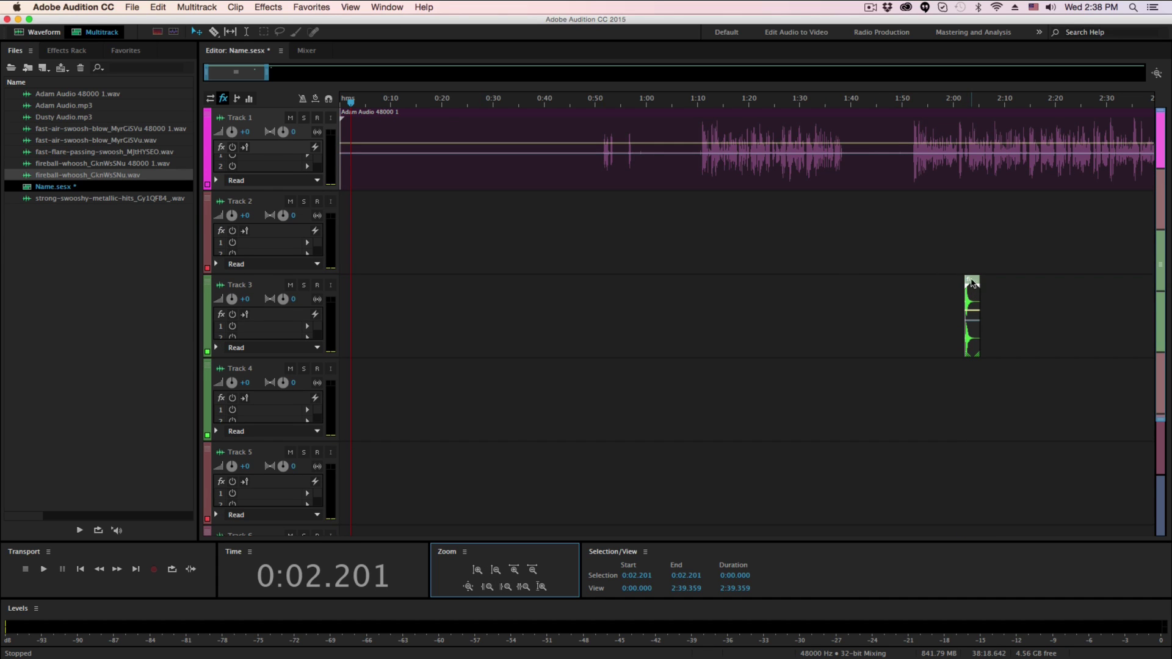
Move the whoosh to about 0:20 and trim the voice clip's lead-in so it starts at 0:00.
drag(972, 282, 444, 291)
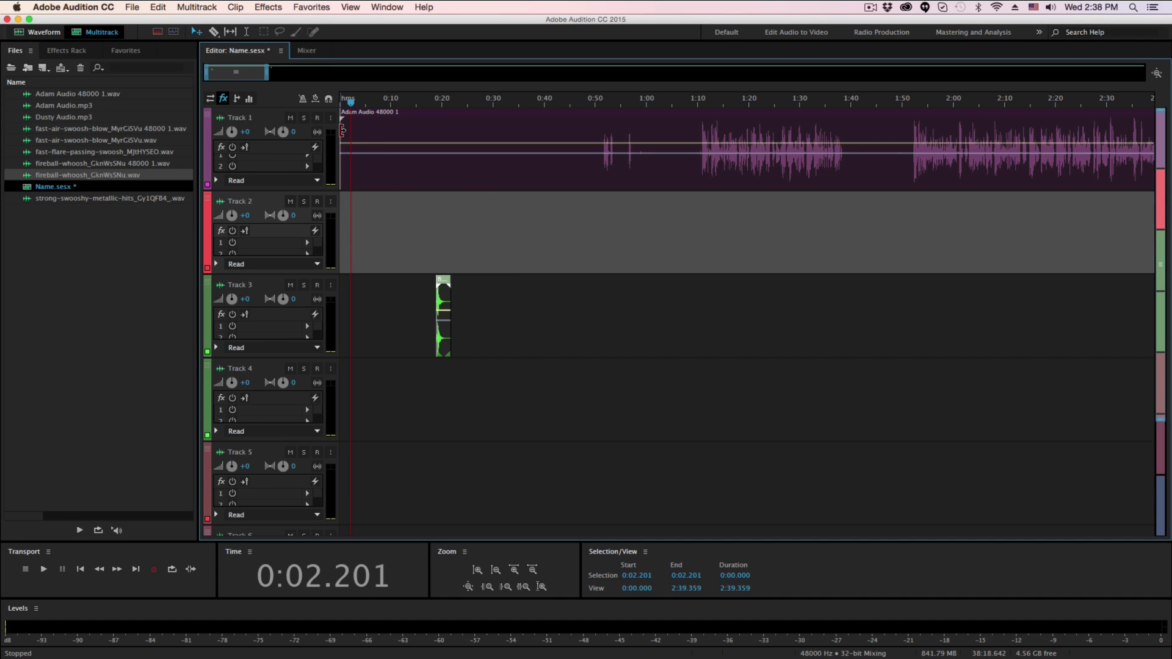
drag(342, 130, 367, 139)
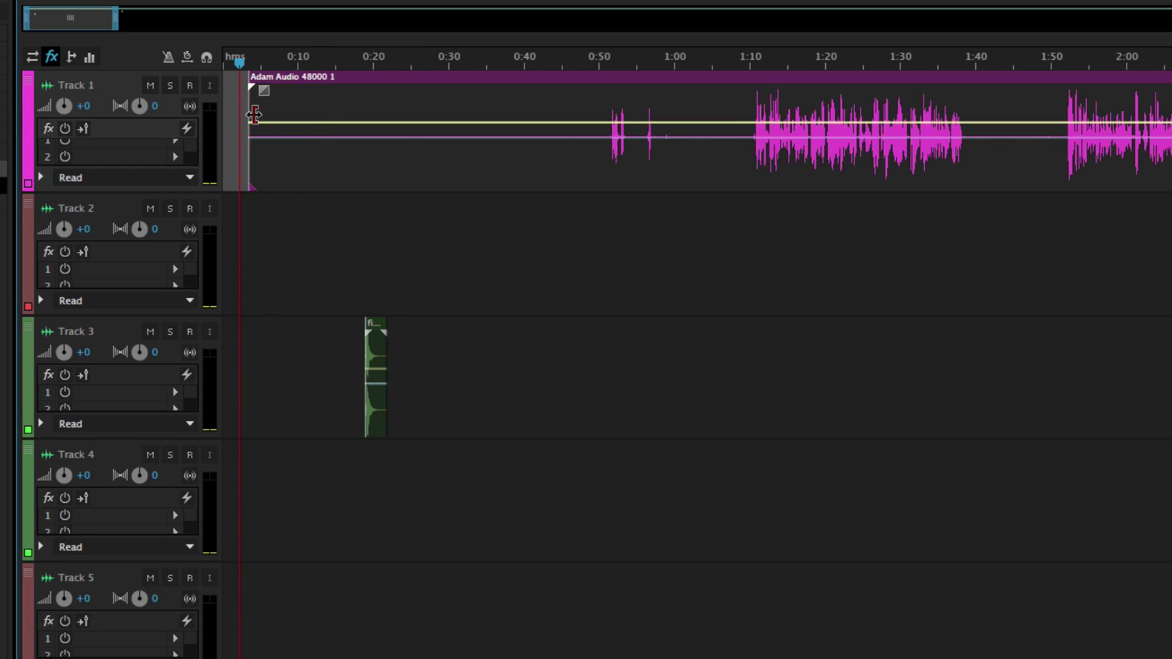
drag(260, 117, 743, 164)
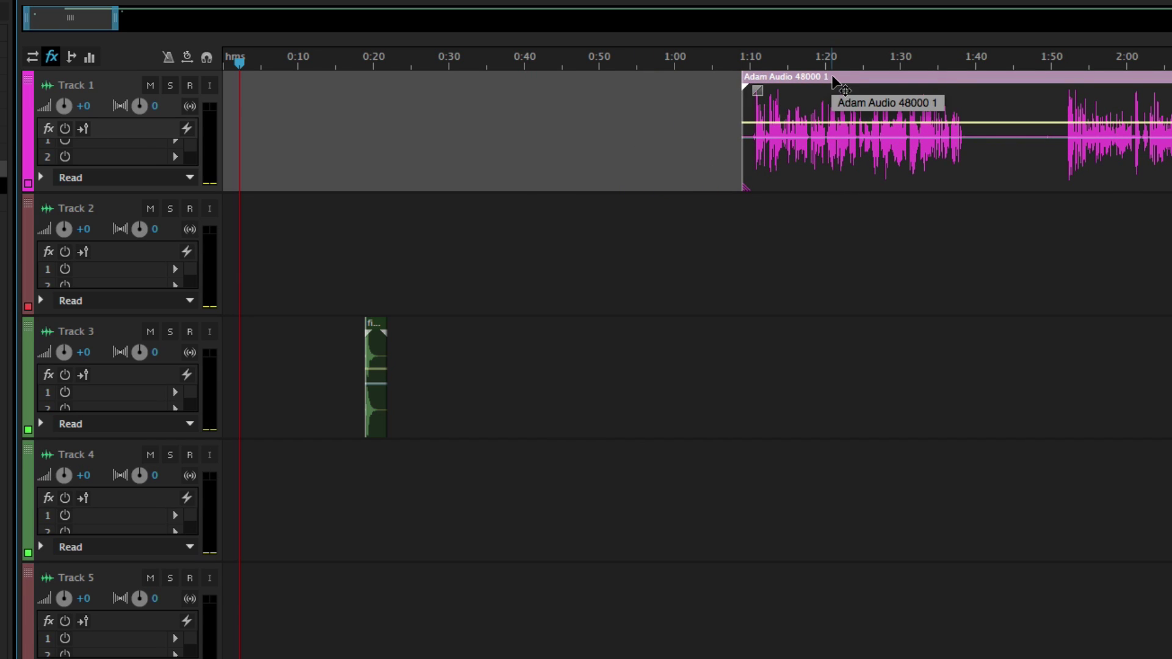
drag(832, 78, 555, 233)
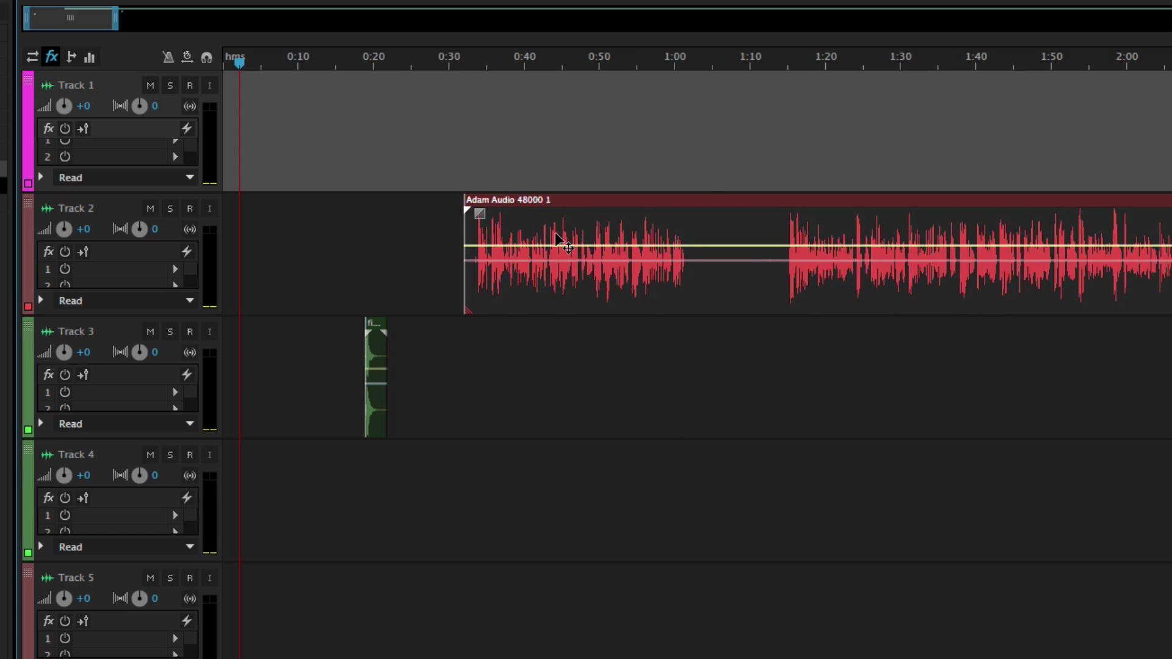
drag(556, 234, 322, 166)
Line the voice clip up with 0:00 and rename Track 1 to 'rename'.
drag(299, 77, 289, 77)
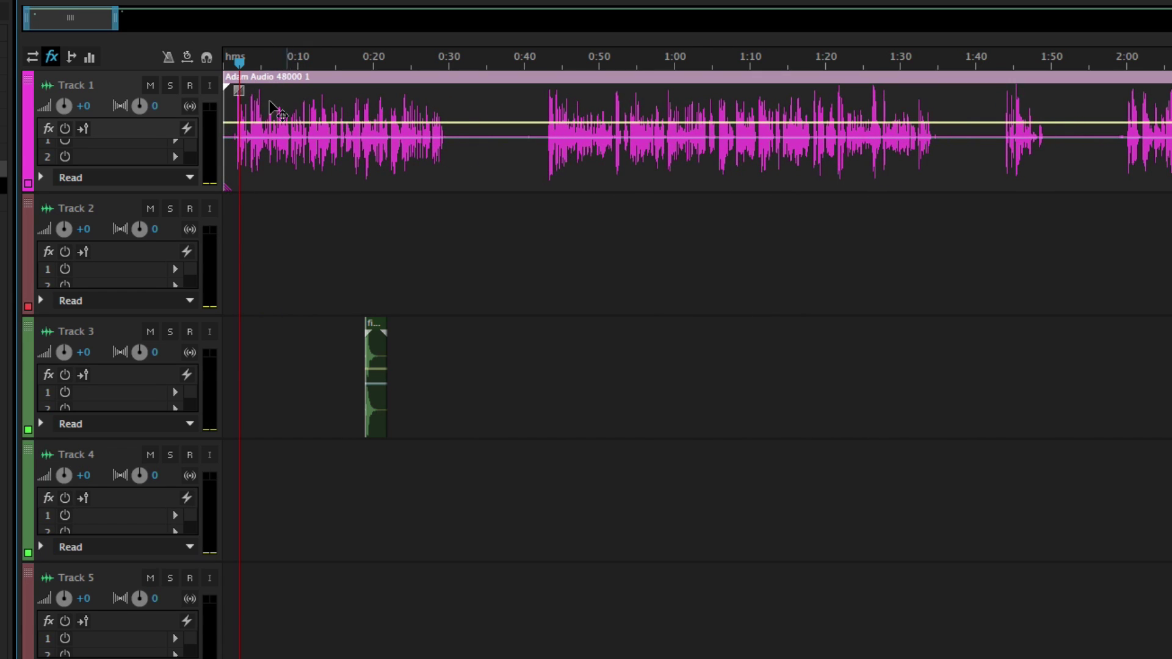
click(78, 89)
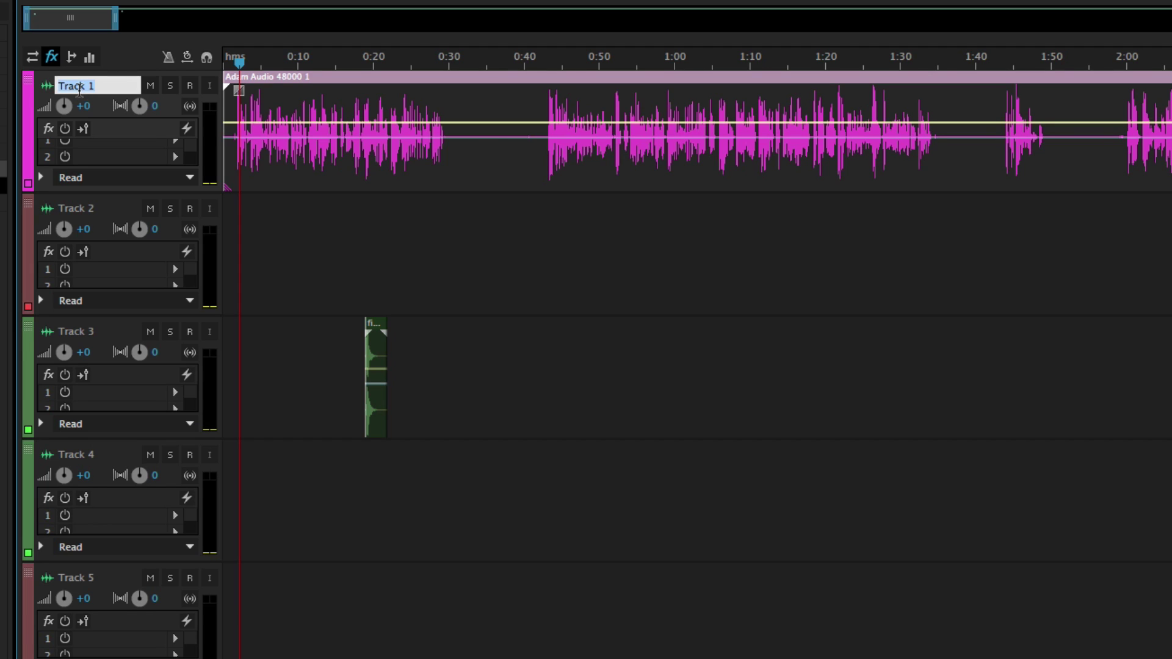
text(rename)
key(Return)
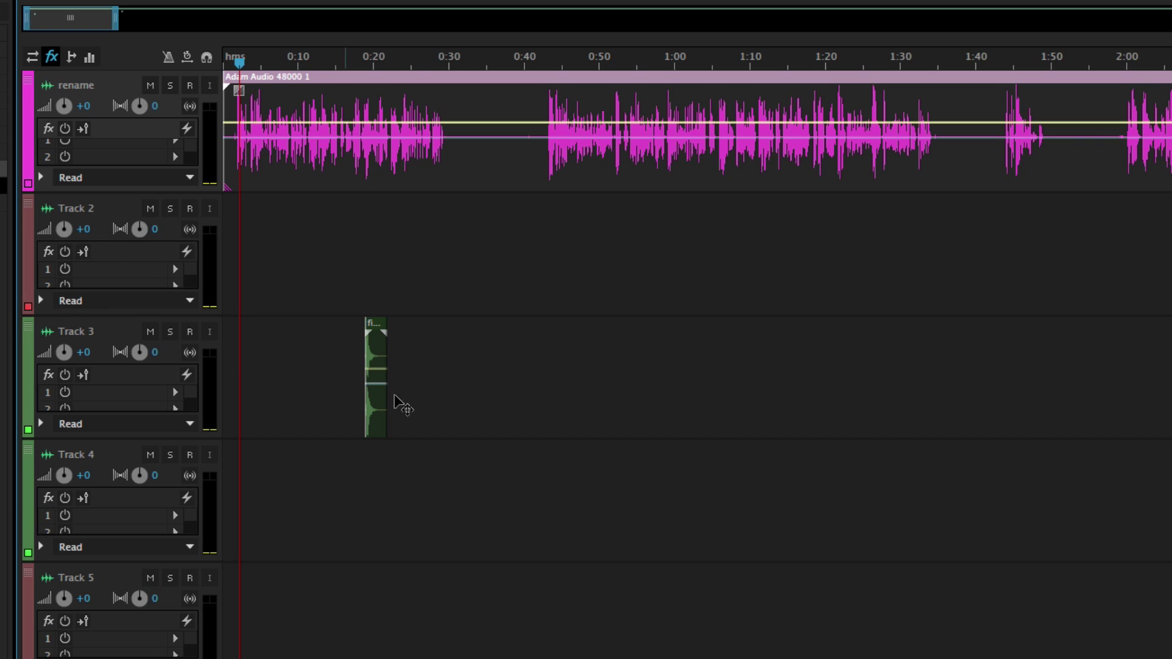
Move the effect clip to Track 2's start, nudge the voice clip, and preview to 0:01.755.
drag(379, 327, 223, 285)
drag(246, 89, 223, 63)
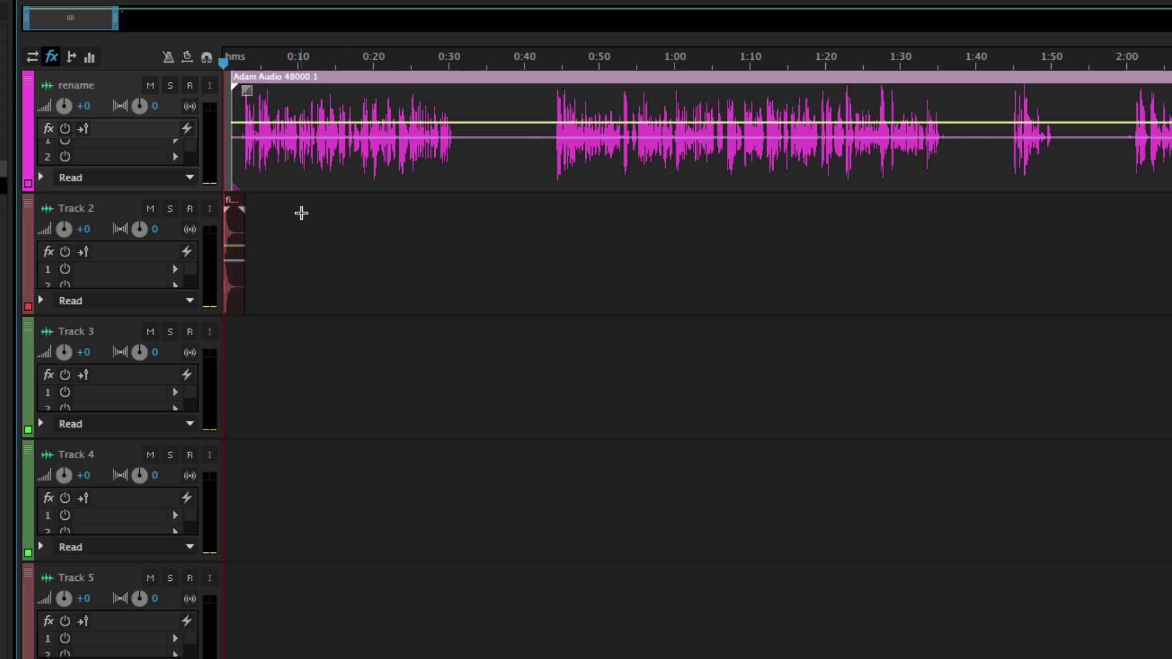
key(space)
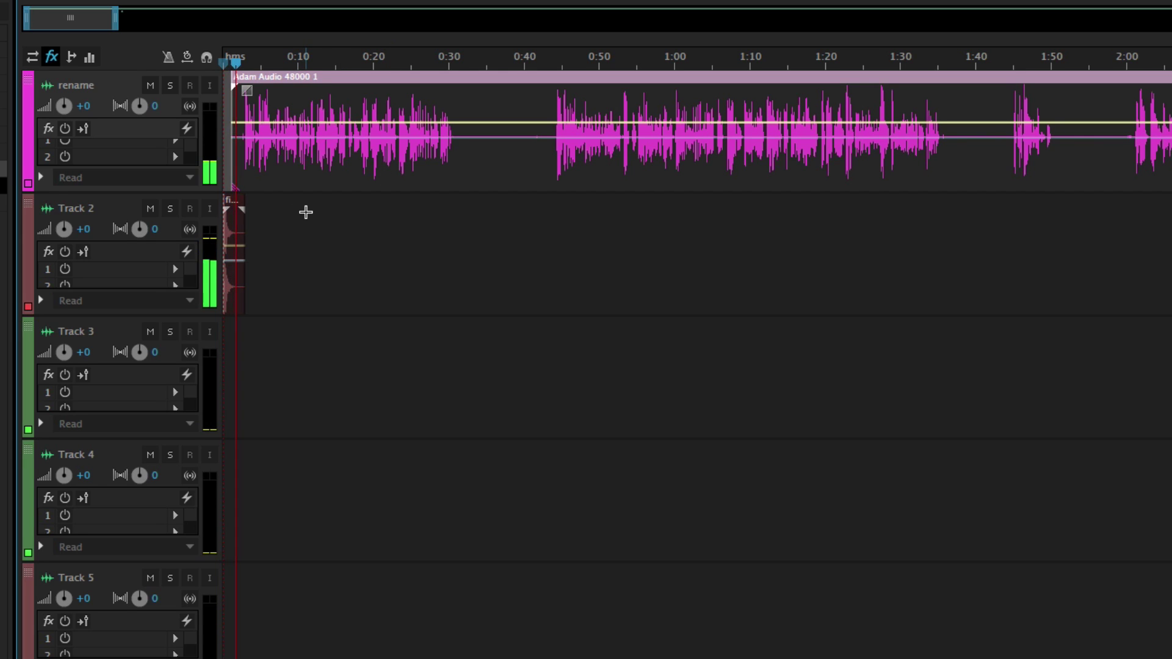
key(space)
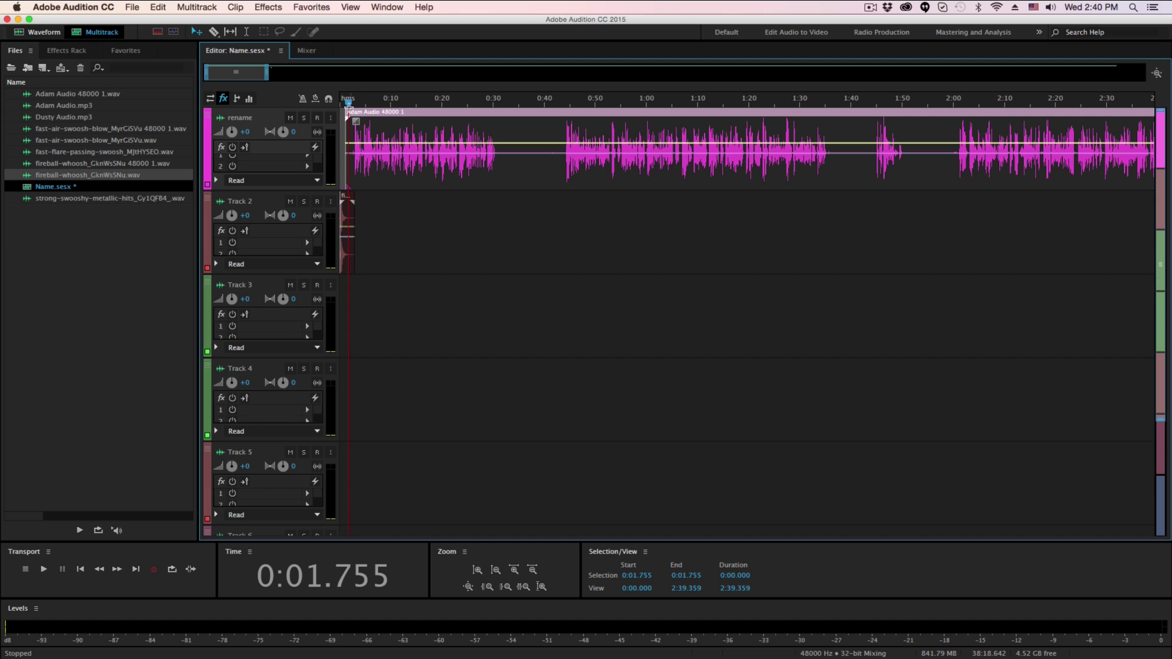
Split the voice clip at about 0:35 and shift its second part to start near 0:38.
drag(347, 104, 520, 157)
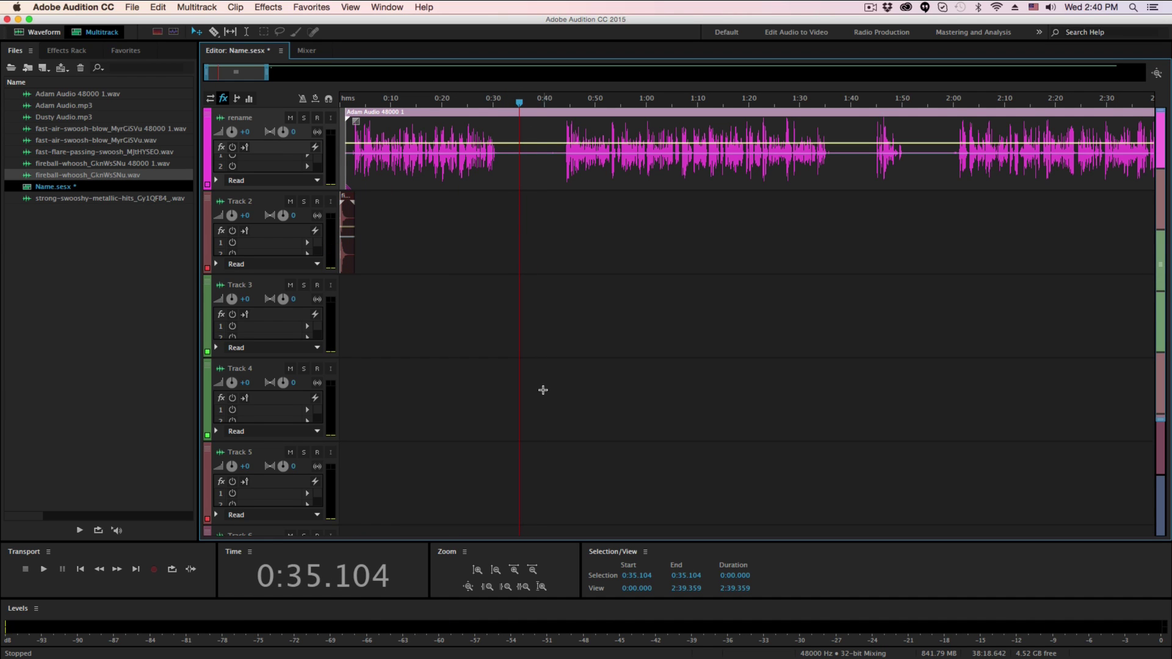
drag(520, 103, 526, 111)
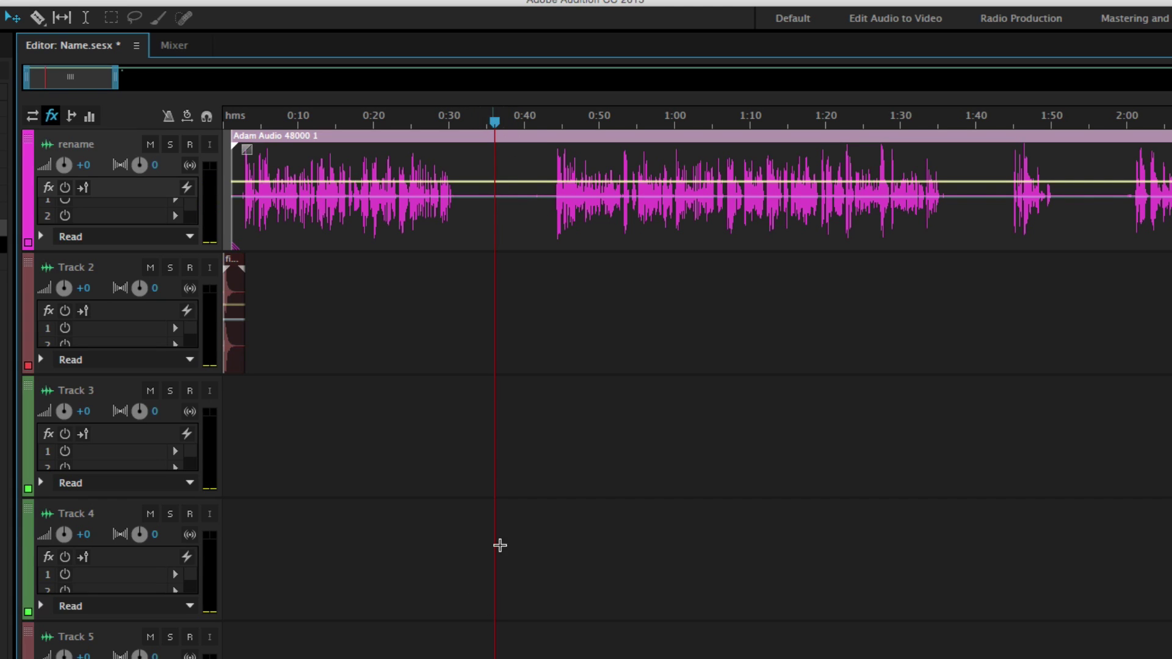
right_click(473, 159)
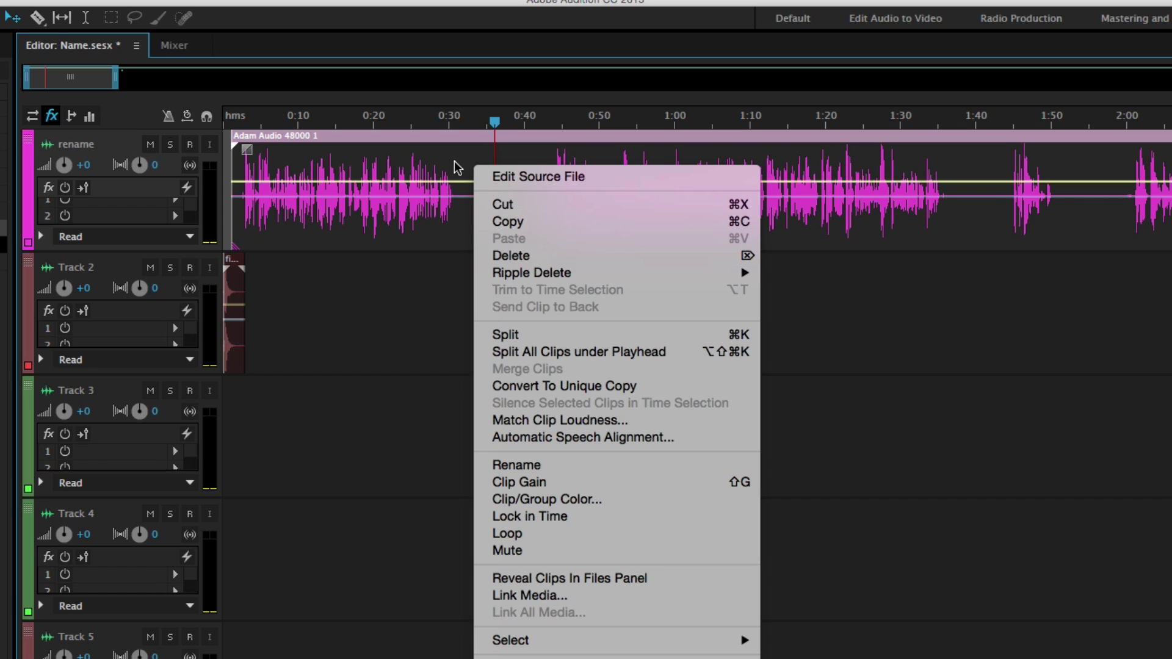
click(540, 337)
click(528, 160)
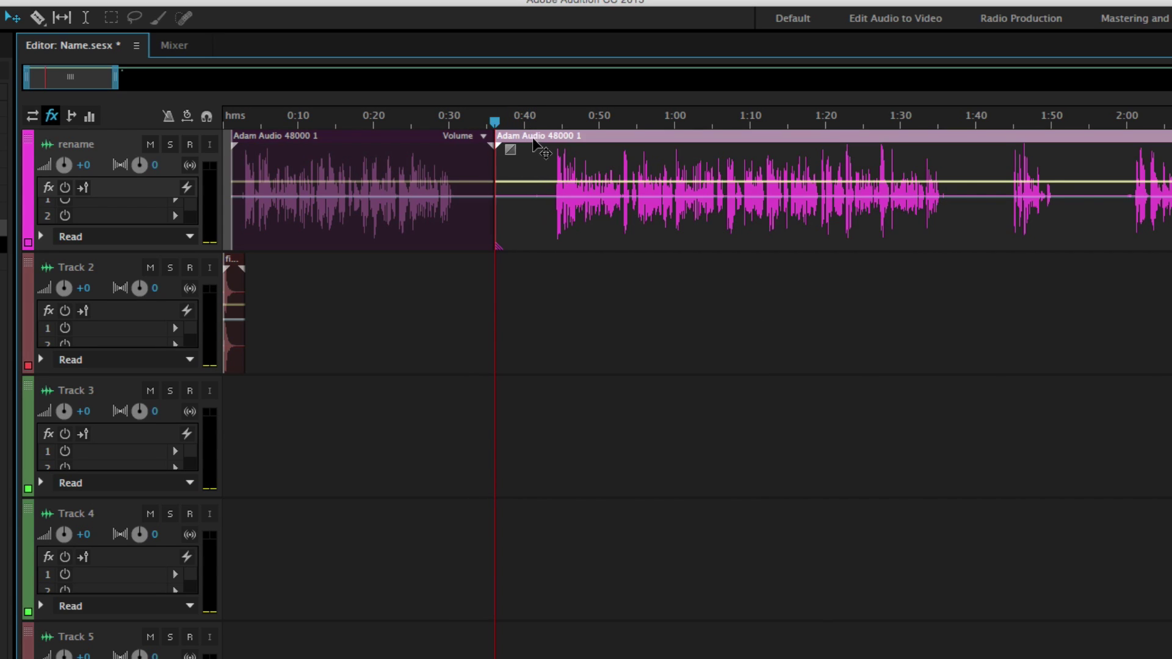
drag(544, 139, 552, 161)
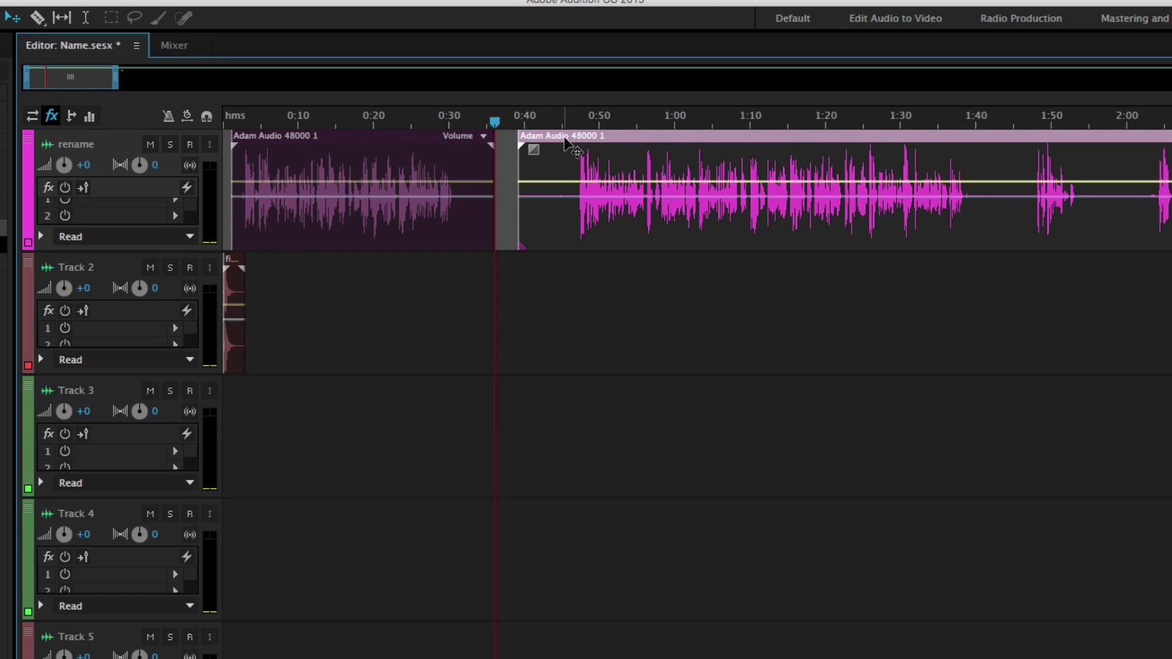
drag(568, 149, 517, 157)
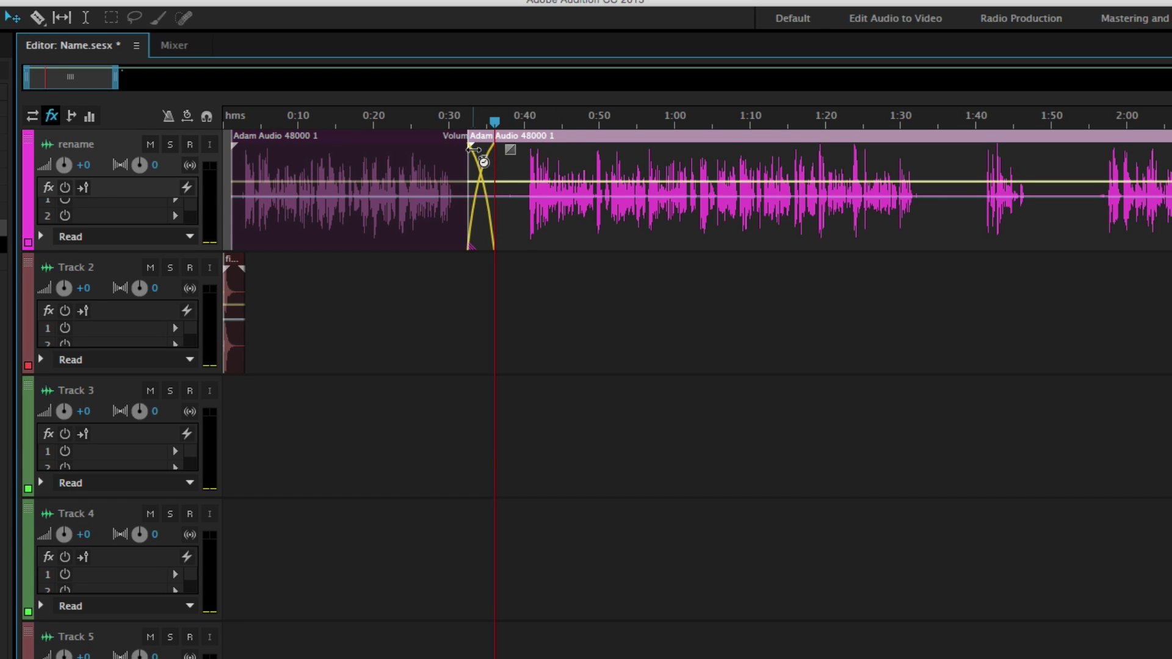
mouse_move(472, 149)
mouse_down()
mouse_move(458, 158)
mouse_move(483, 156)
mouse_move(445, 158)
mouse_move(464, 161)
mouse_up()
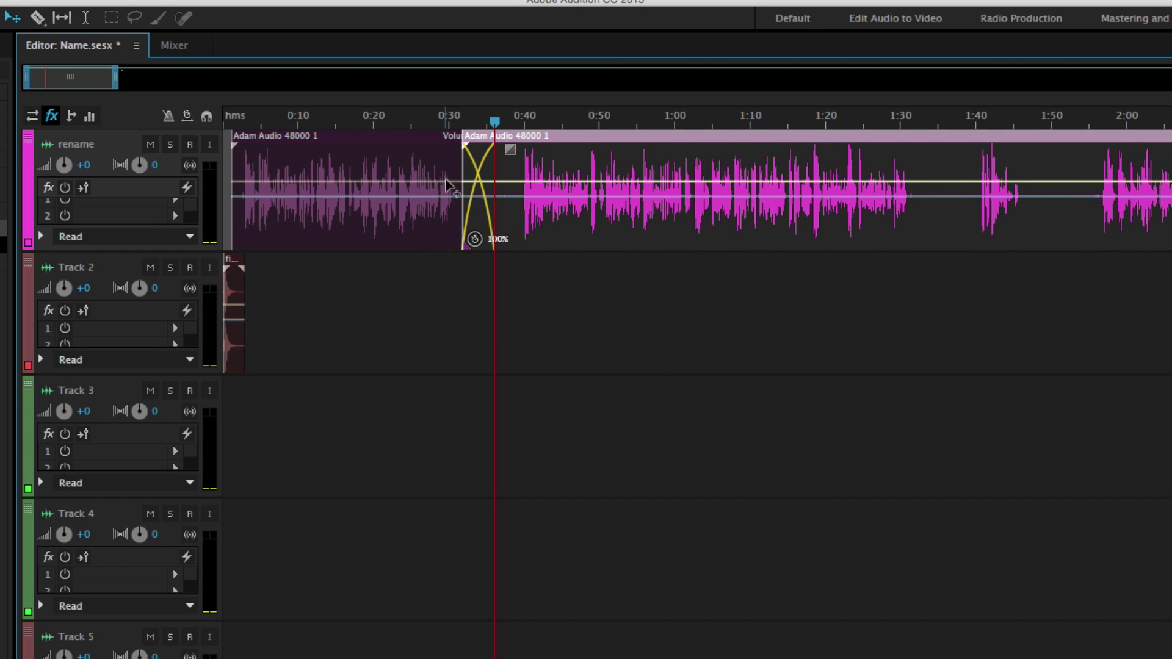
drag(545, 138, 514, 144)
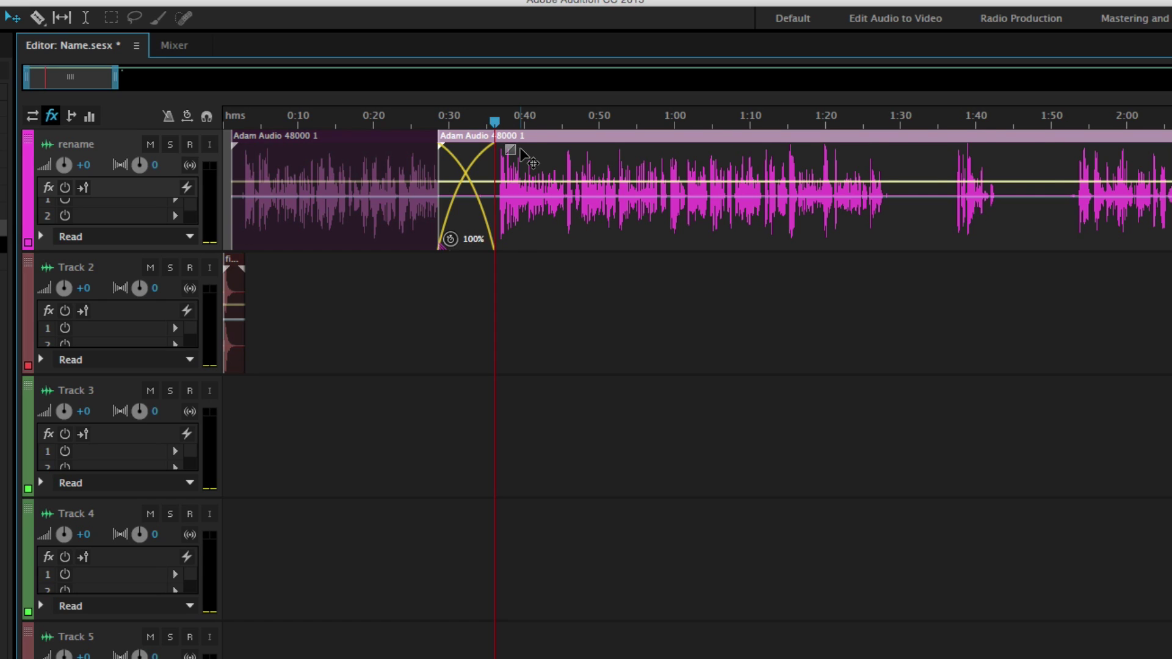
key(ctrl+z)
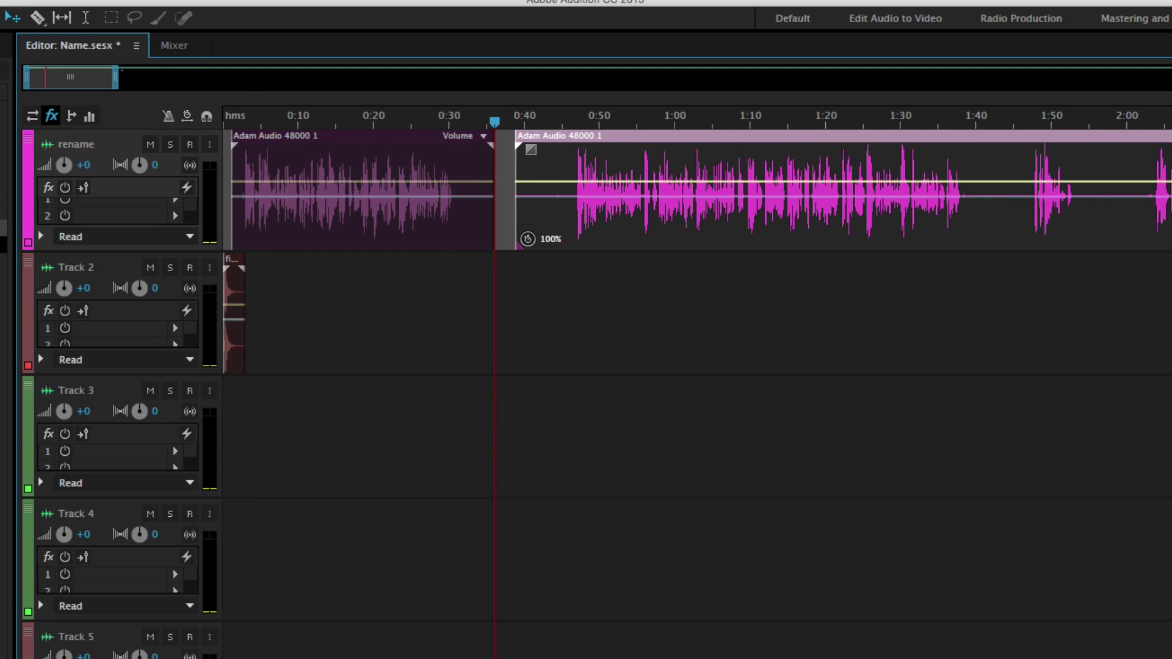
click(37, 1)
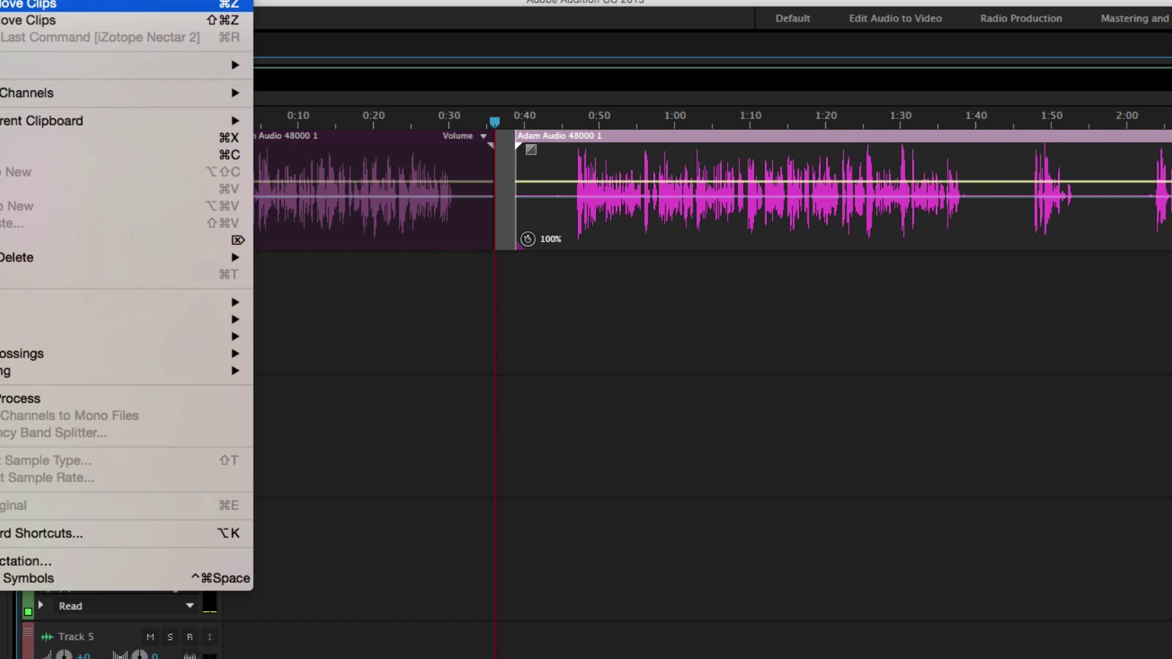
click(594, 281)
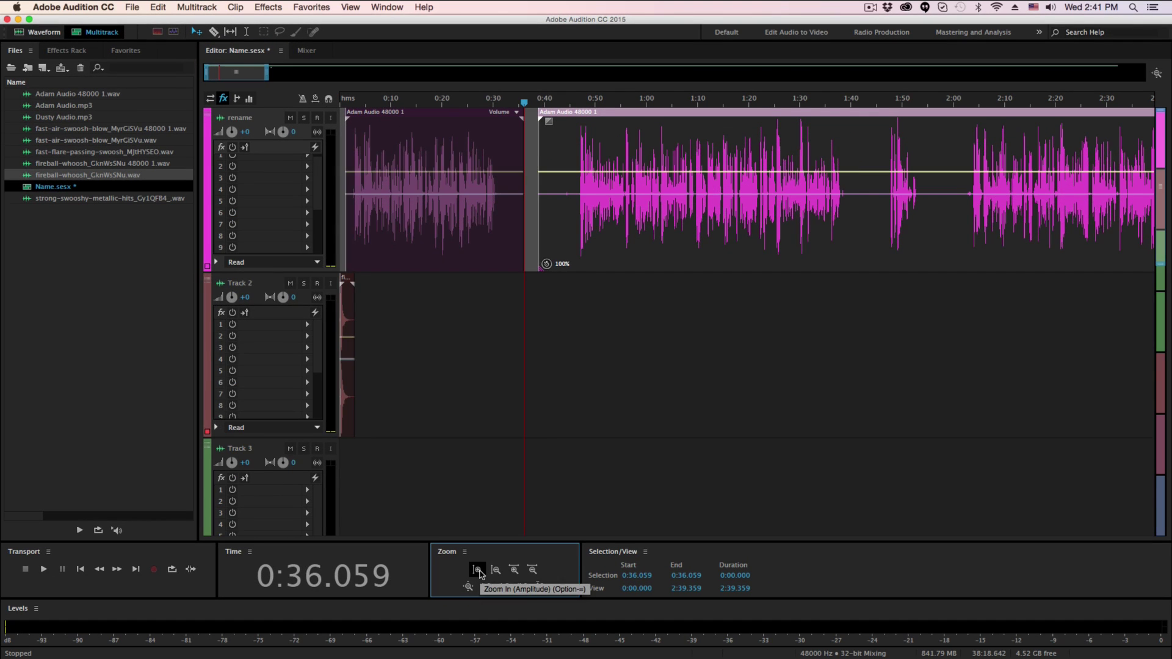
Briefly enlarge and restore the track height, then list Delay and Echo effects for the voice track's slot 1.
click(481, 574)
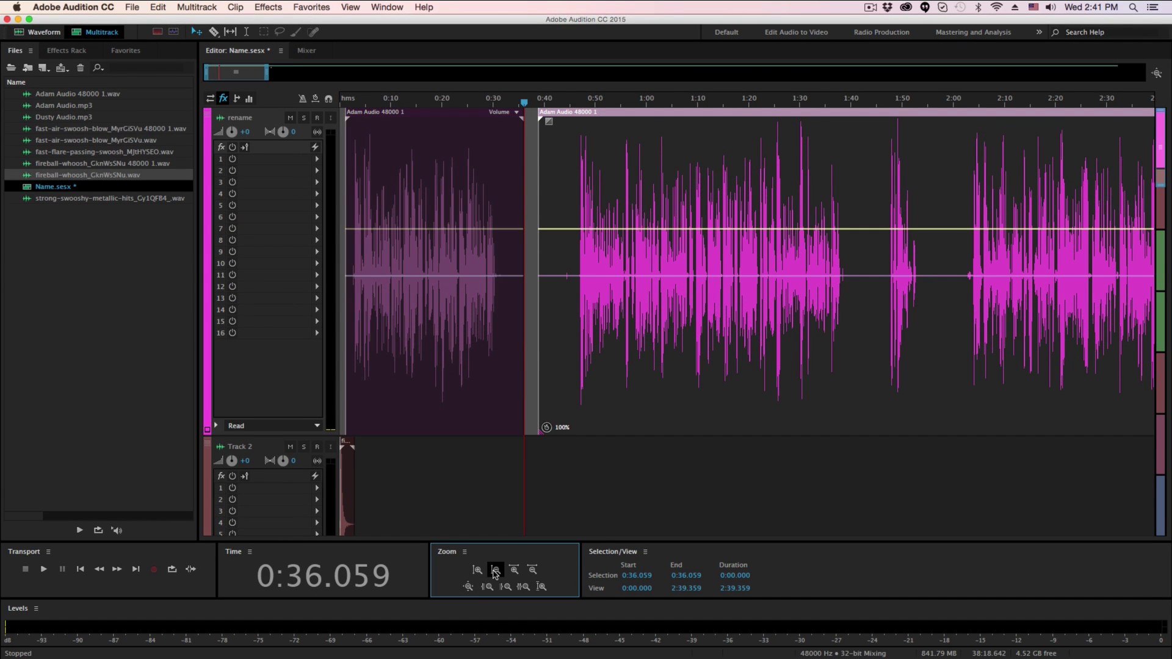
click(495, 571)
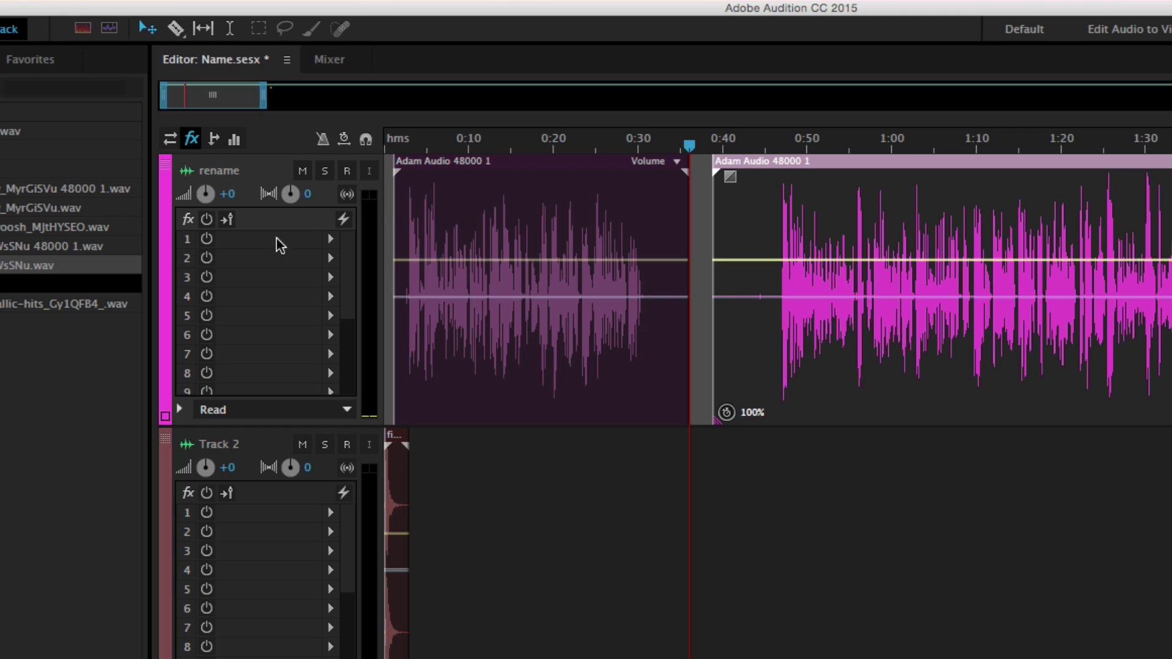
click(334, 242)
click(333, 241)
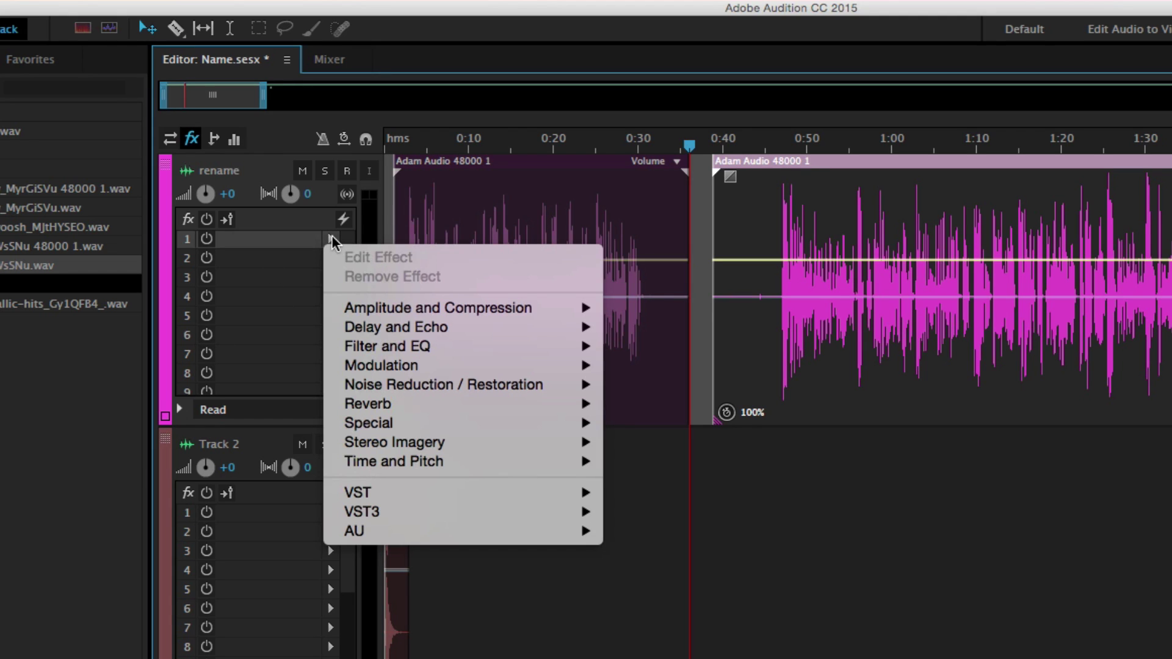
mouse_move(365, 325)
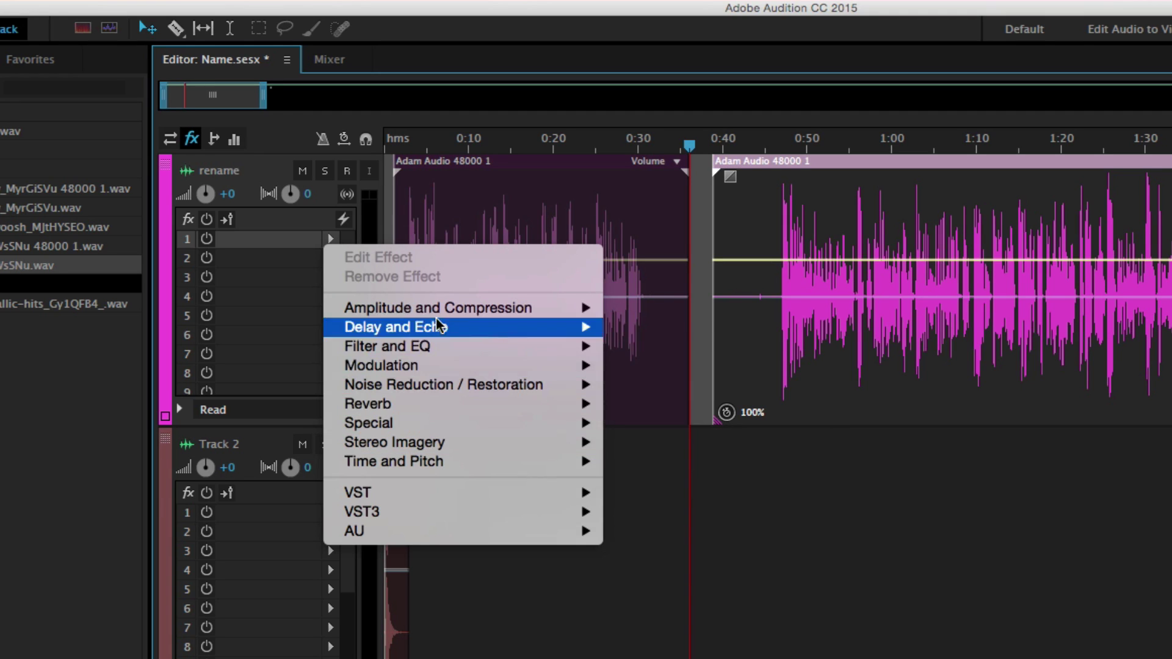
mouse_move(421, 494)
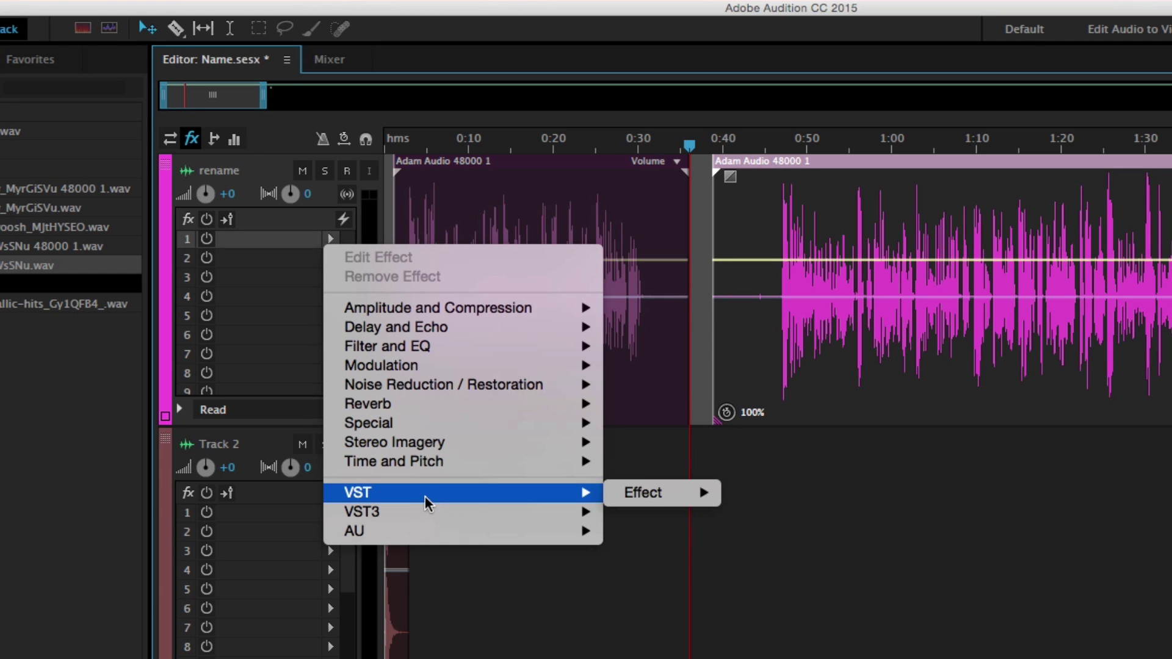
mouse_move(429, 349)
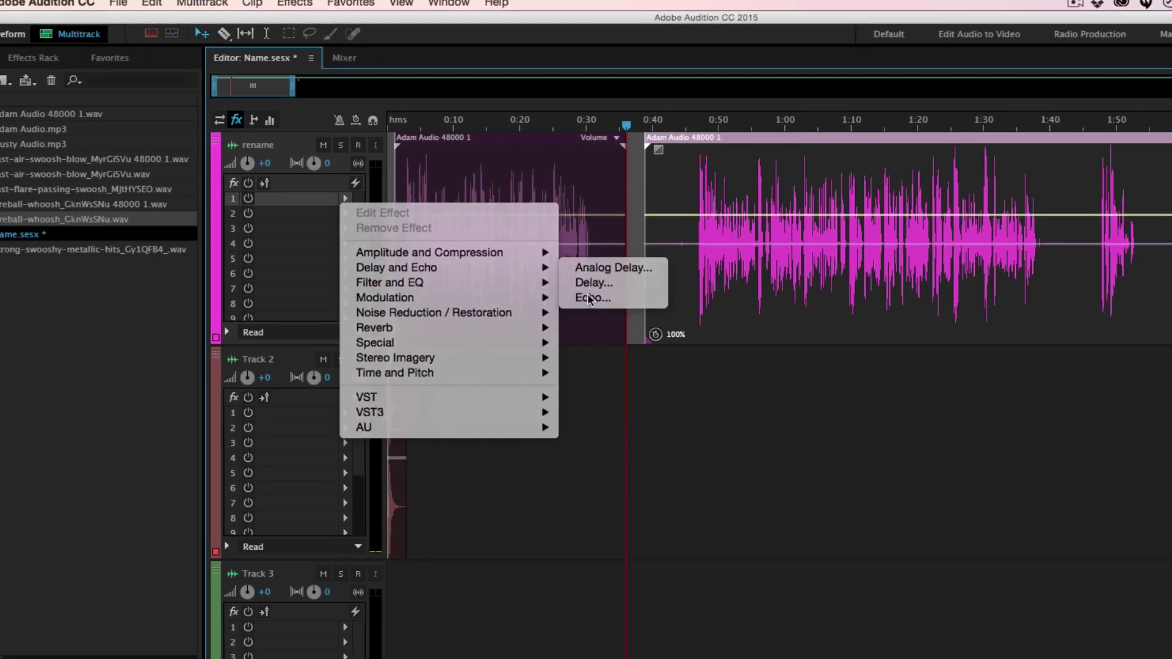
Try Echo on the voice track, bypassing it once to compare, then remove it from the rack.
click(641, 366)
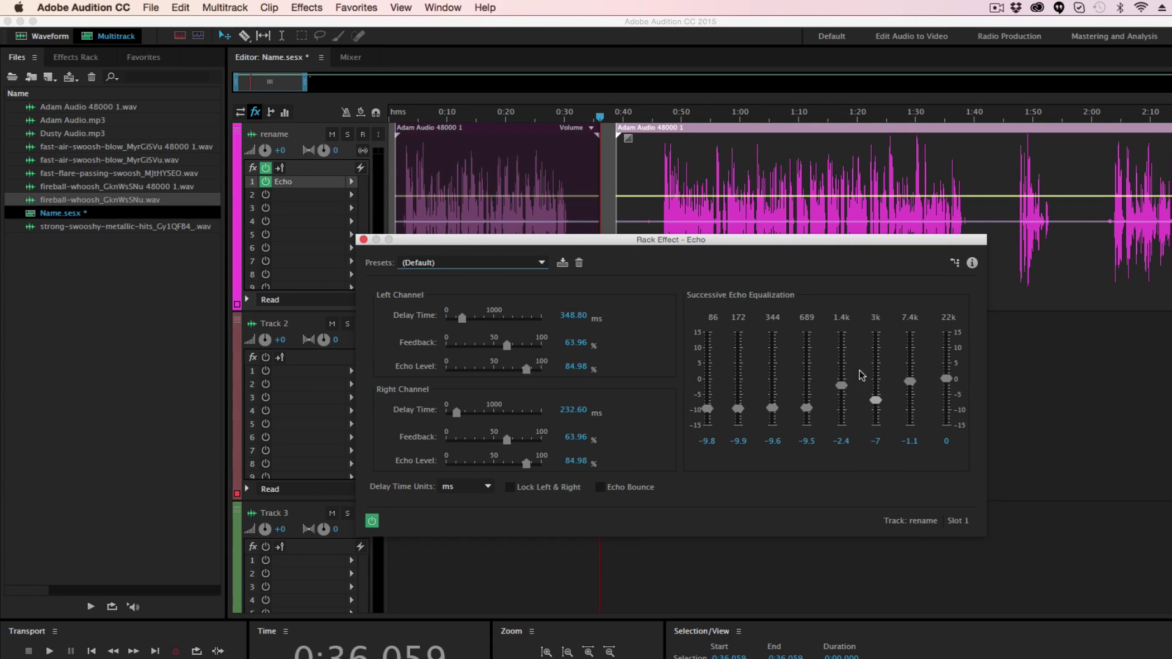
click(363, 240)
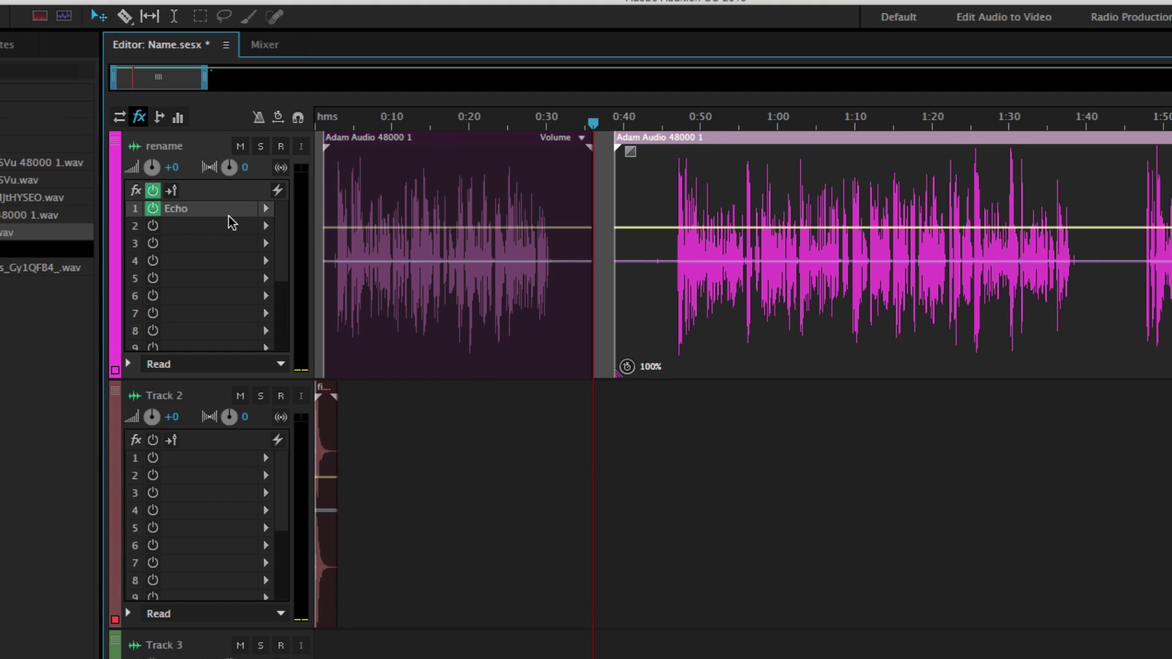
click(153, 210)
click(152, 209)
click(267, 212)
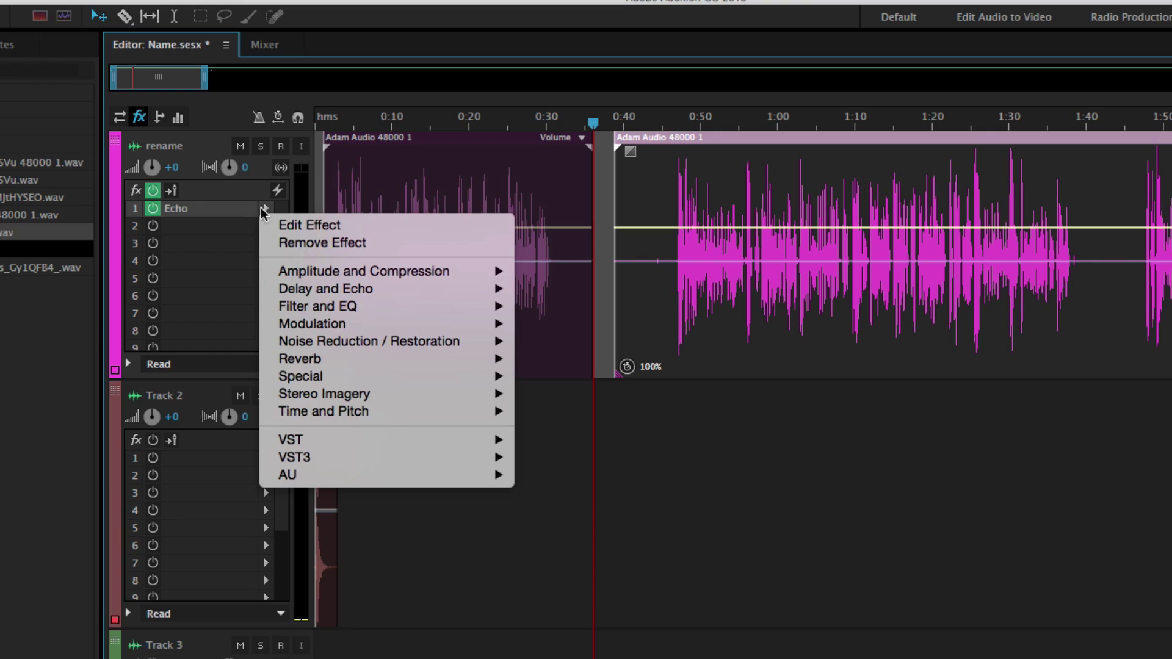
click(314, 243)
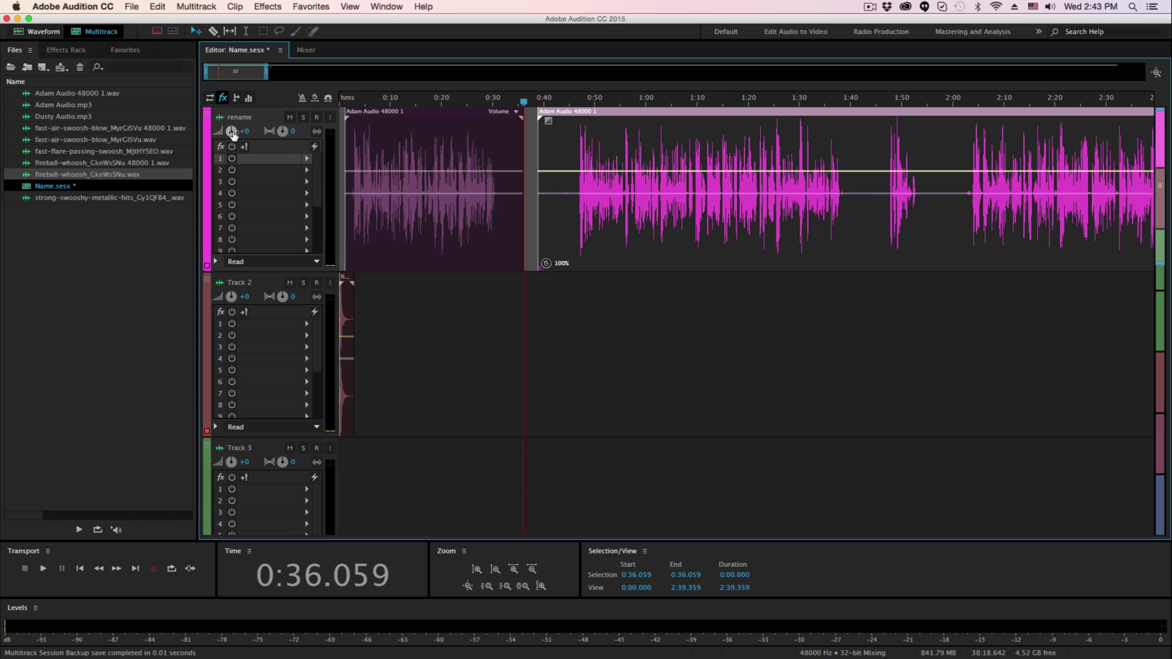
Set the voice track's Volume knob to -0.3 and zoom out to show the whole session.
drag(231, 127, 221, 137)
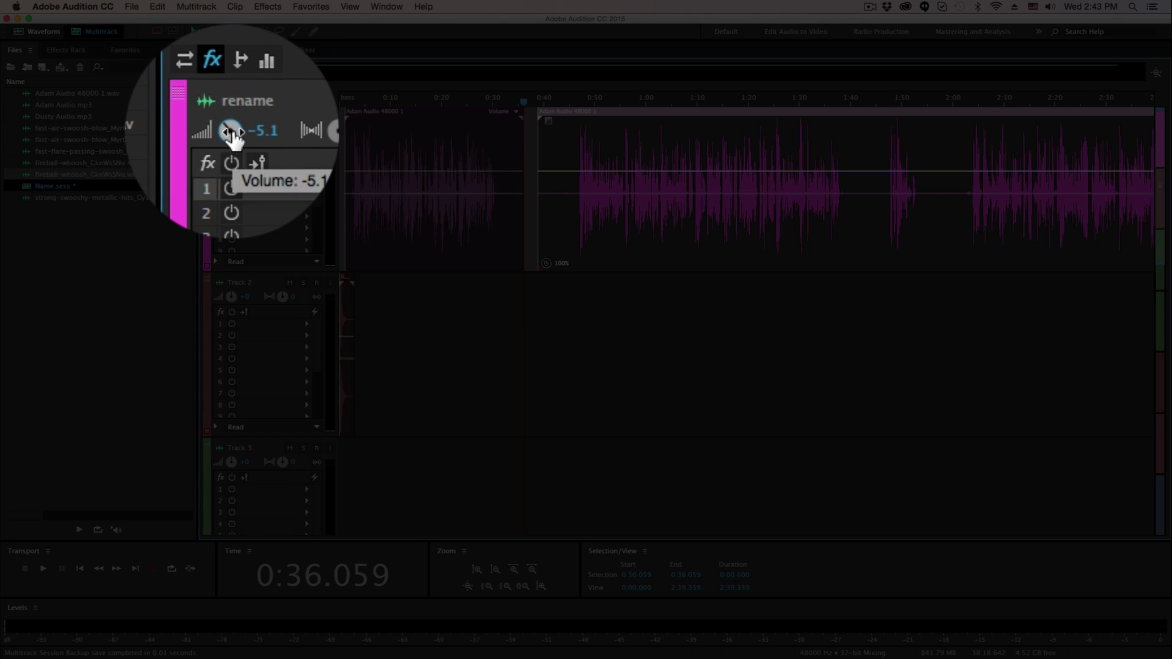
drag(232, 132, 244, 133)
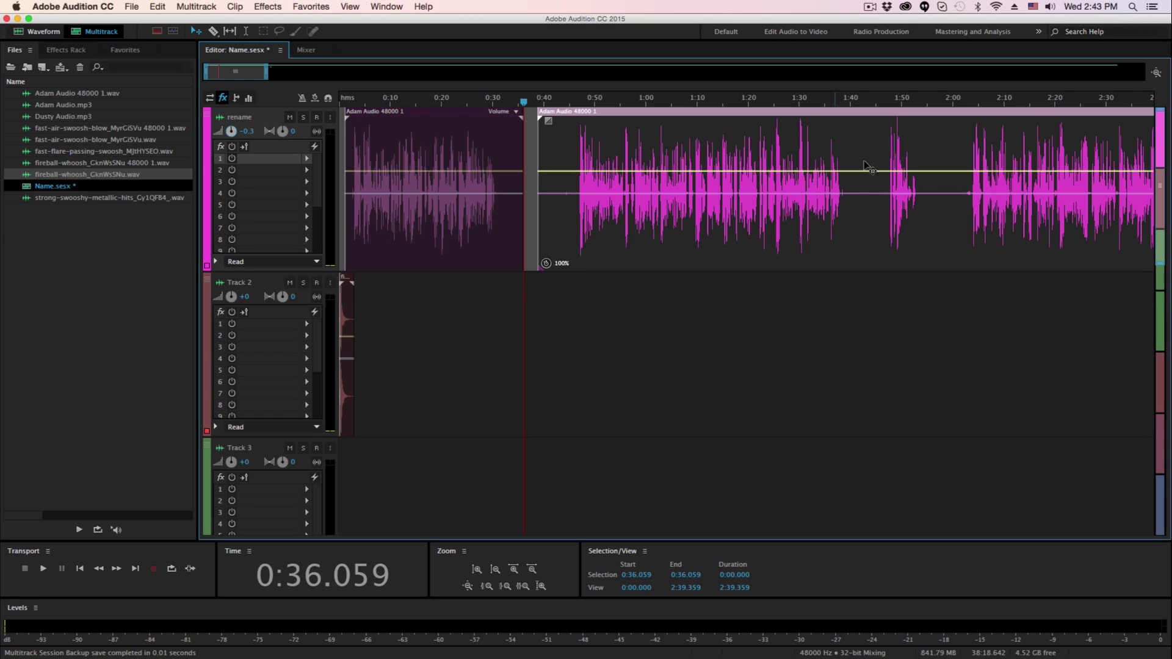
click(1157, 74)
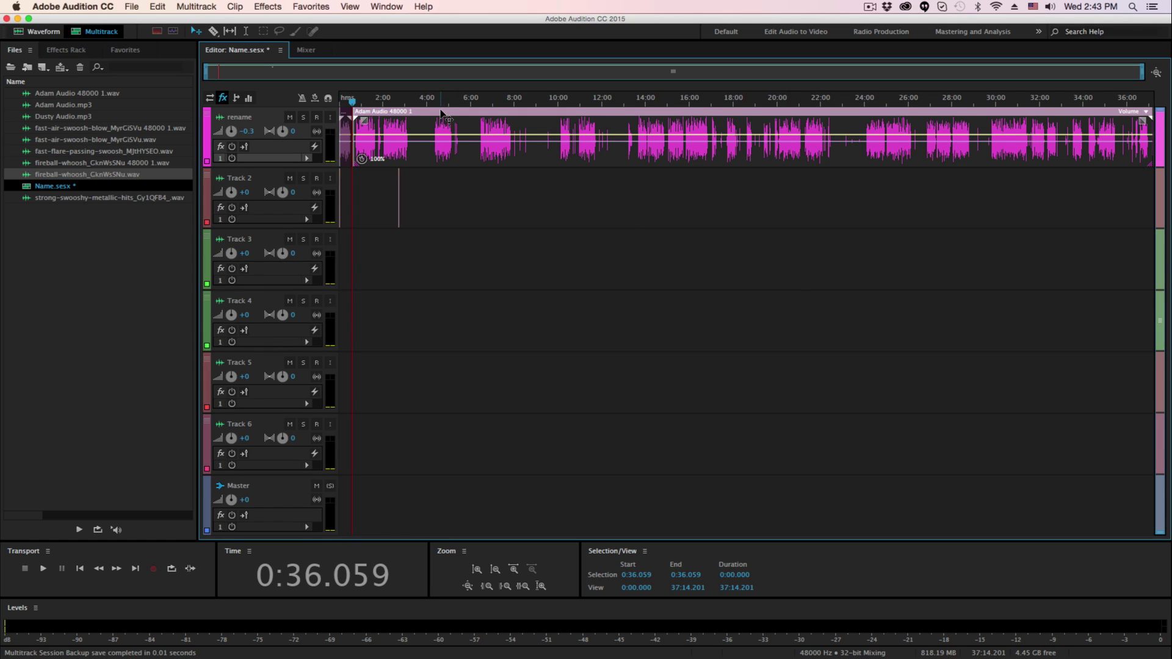
Move the long Adam Audio 48000 1 voice clip from the rename track onto Track 3.
drag(446, 120, 479, 324)
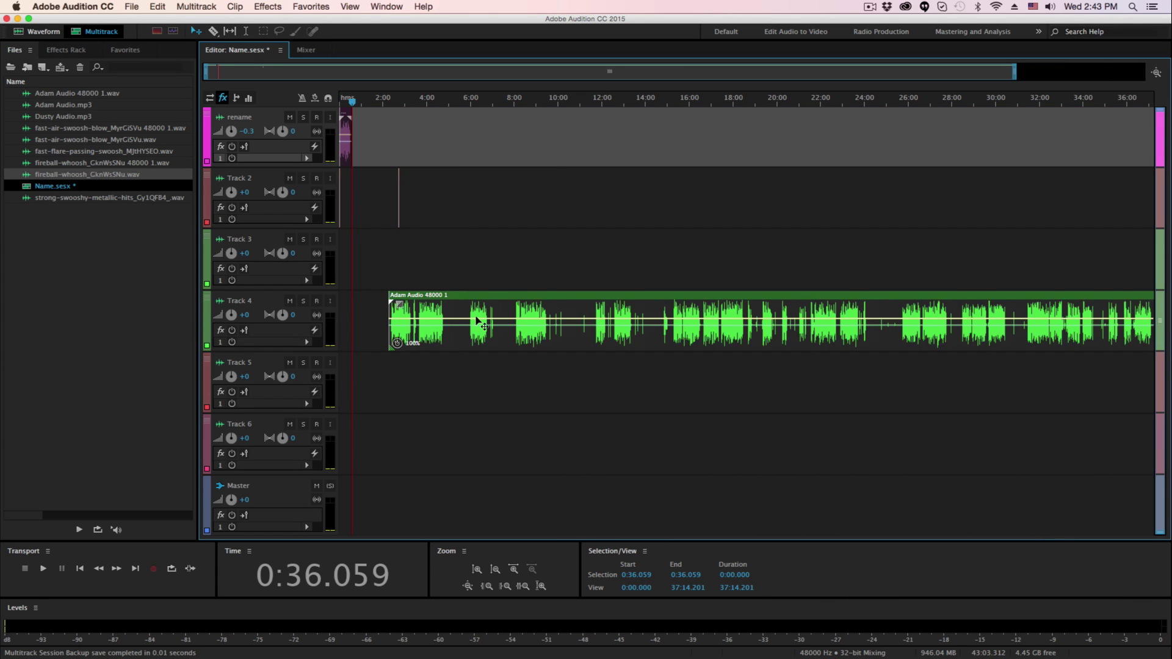
drag(480, 323, 425, 259)
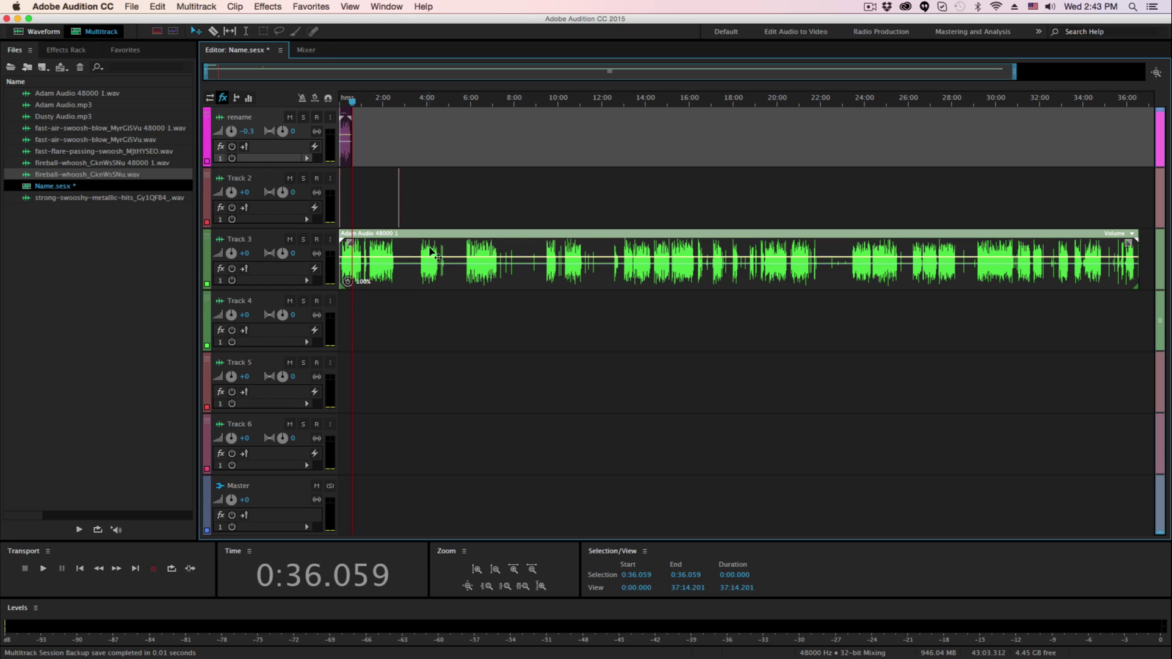